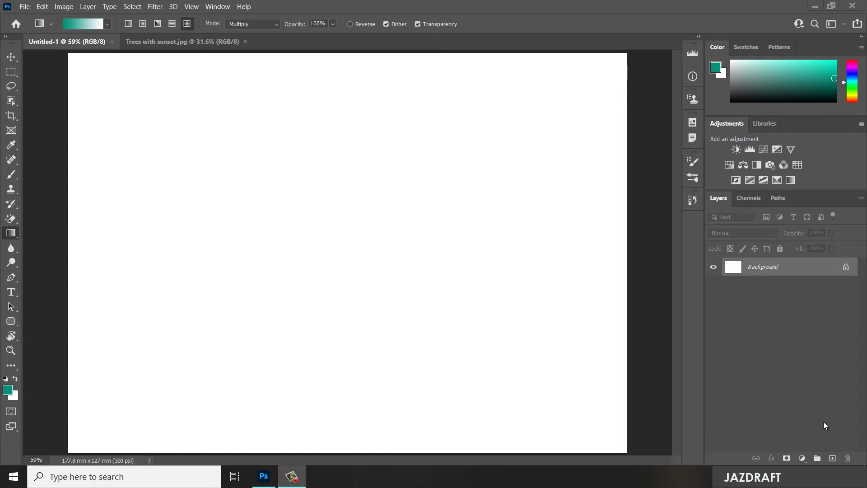
# Select the Gradient tool from its grouped tools in the toolbar.
pyautogui.click(11, 233)
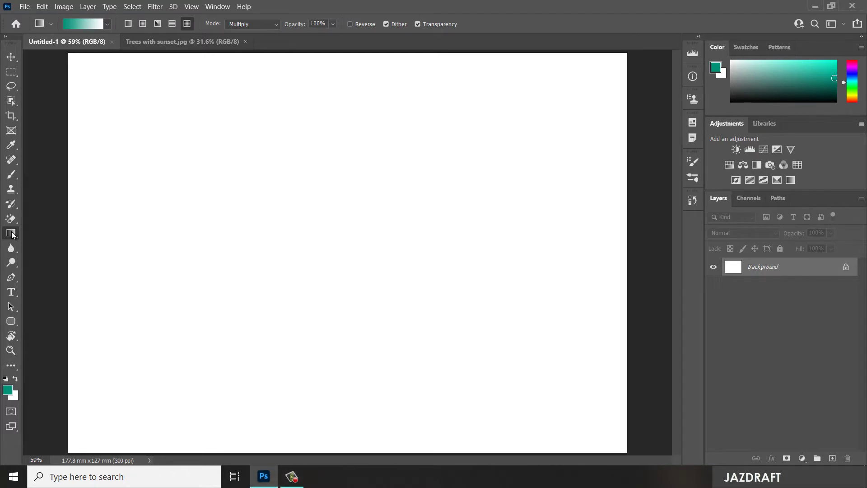
pyautogui.rightClick(11, 233)
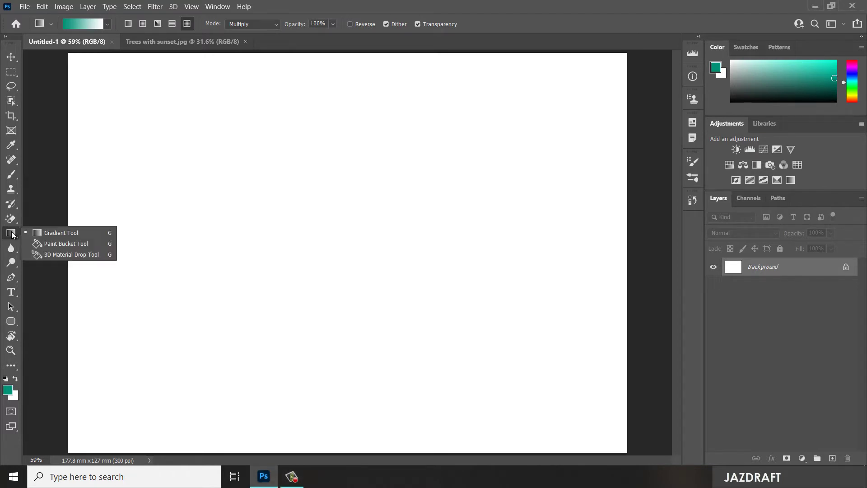
pyautogui.click(62, 233)
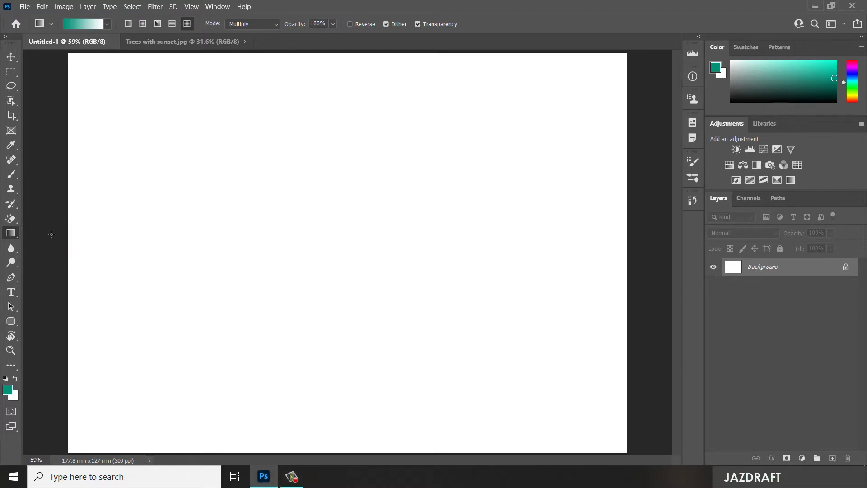
pyautogui.rightClick(13, 239)
pyautogui.click(56, 234)
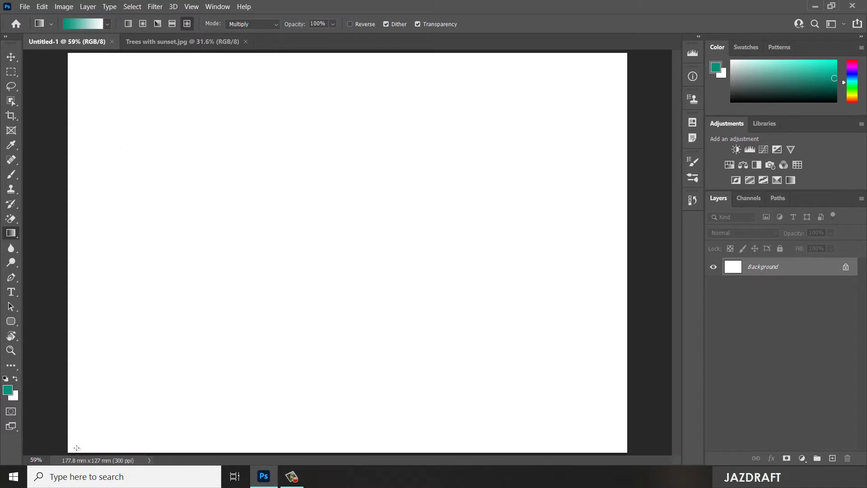
# Layer teal-to-white linear gradients from the lower left, then a radial gradient, in Multiply mode.
pyautogui.moveTo(70, 449); pyautogui.dragTo(620, 59)
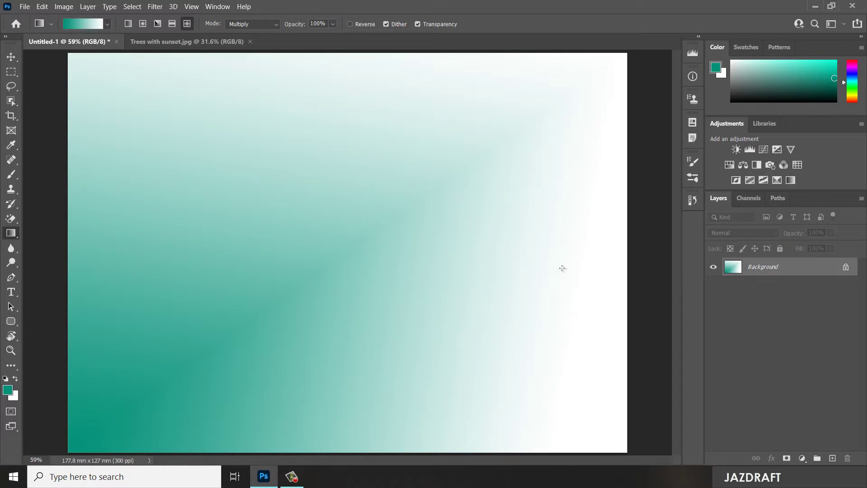
pyautogui.click(128, 23)
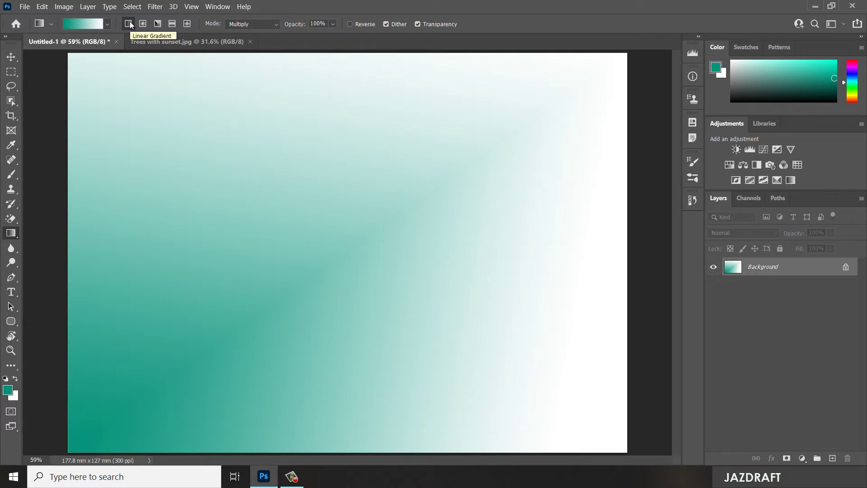
pyautogui.moveTo(80, 447); pyautogui.dragTo(619, 62)
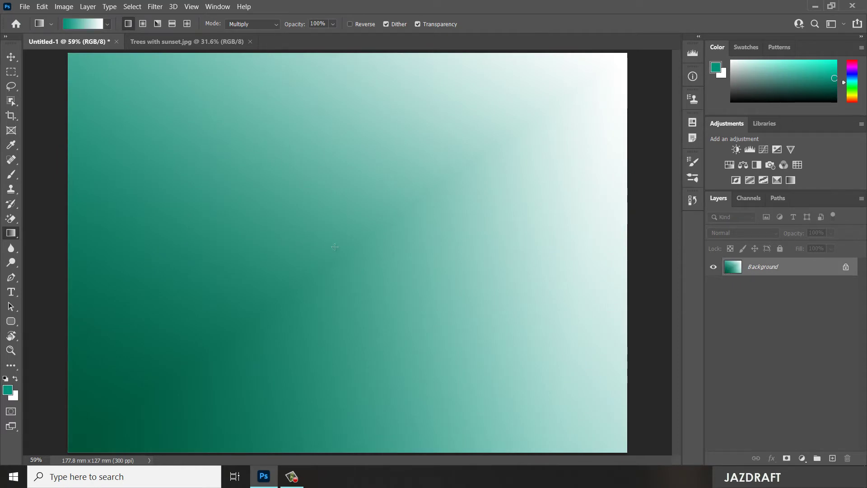
pyautogui.click(144, 26)
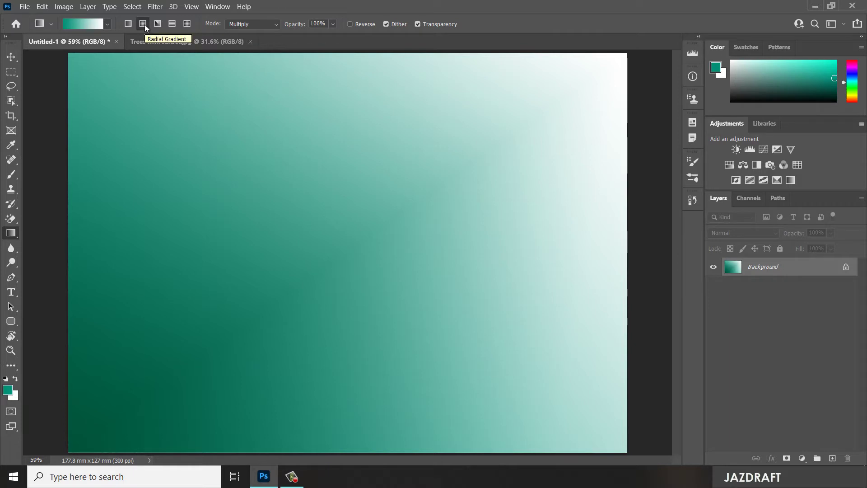
pyautogui.moveTo(153, 246); pyautogui.dragTo(547, 245)
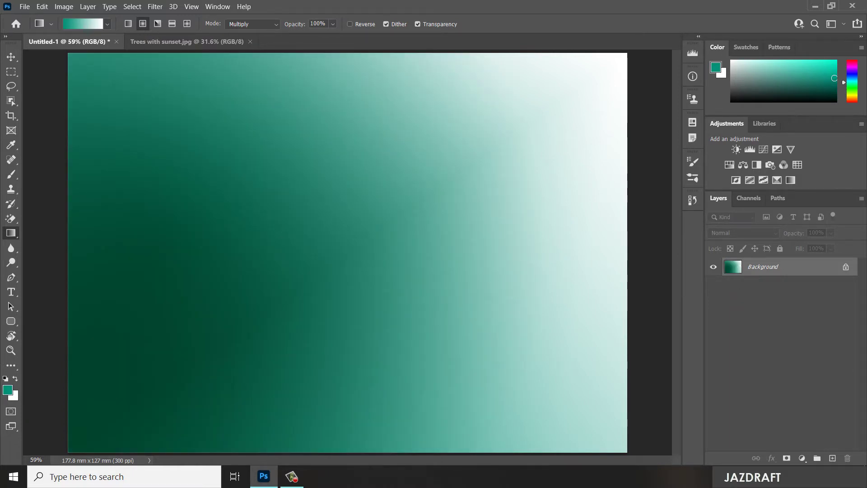
# Add Layer 1, hide Background, draw a teal radial gradient, then add empty Layer 2.
pyautogui.click(832, 458)
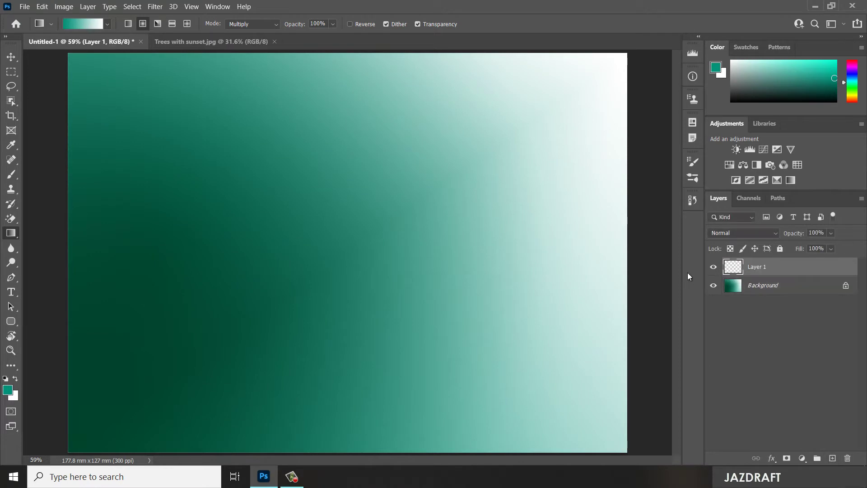
pyautogui.click(713, 285)
pyautogui.moveTo(210, 265); pyautogui.dragTo(479, 230)
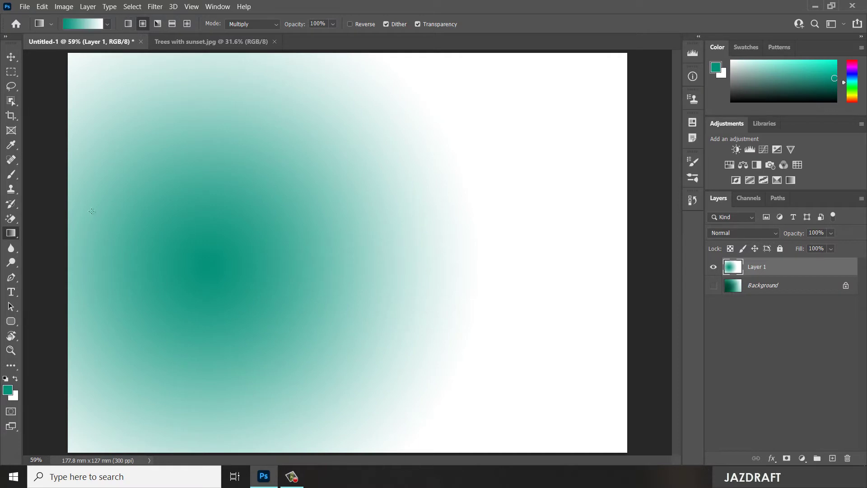
pyautogui.click(128, 24)
pyautogui.click(831, 458)
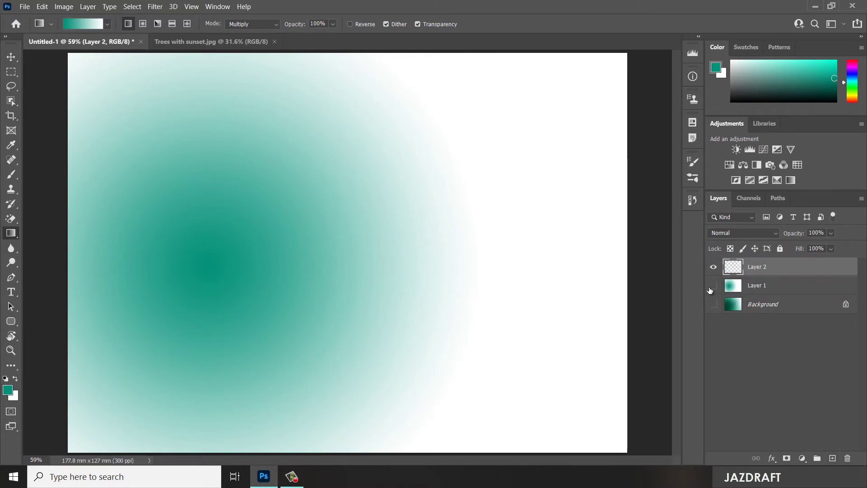
# Hide Layer 1 and try linear and radial teal gradients on Layer 2, undoing each.
pyautogui.click(713, 285)
pyautogui.moveTo(209, 245); pyautogui.dragTo(480, 248)
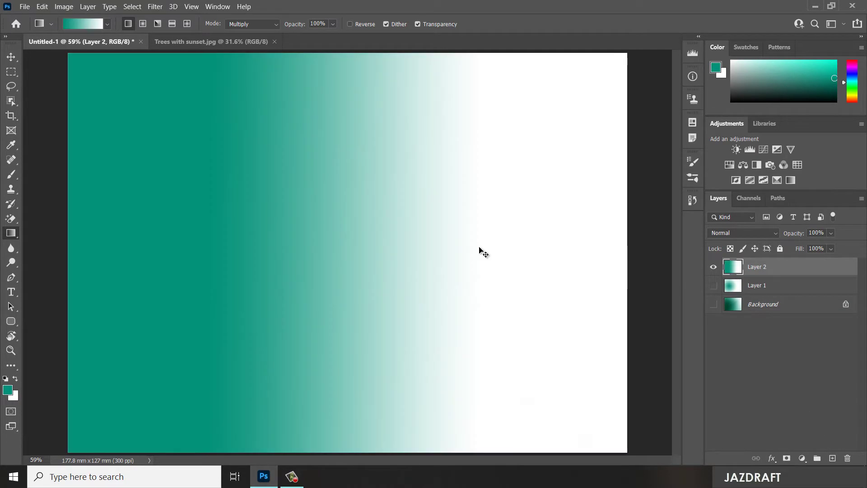
pyautogui.hotkey('ctrl', 'z')
pyautogui.moveTo(358, 377); pyautogui.dragTo(361, 108)
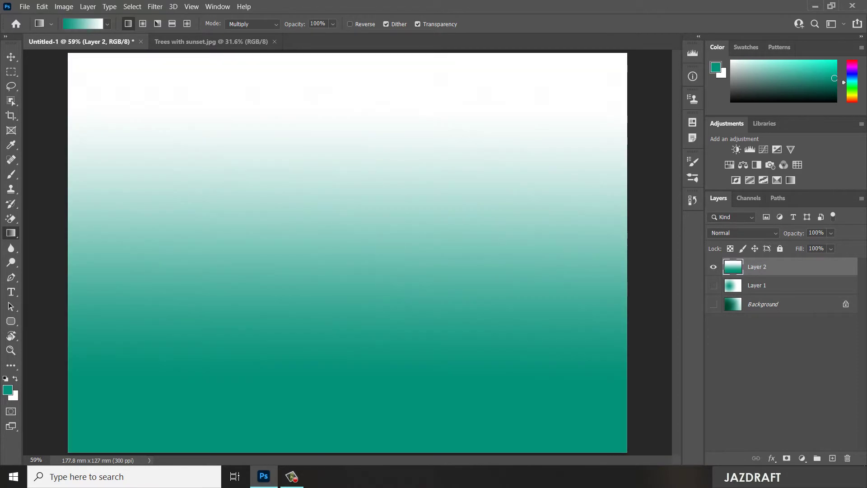
pyautogui.moveTo(204, 433); pyautogui.dragTo(351, 210)
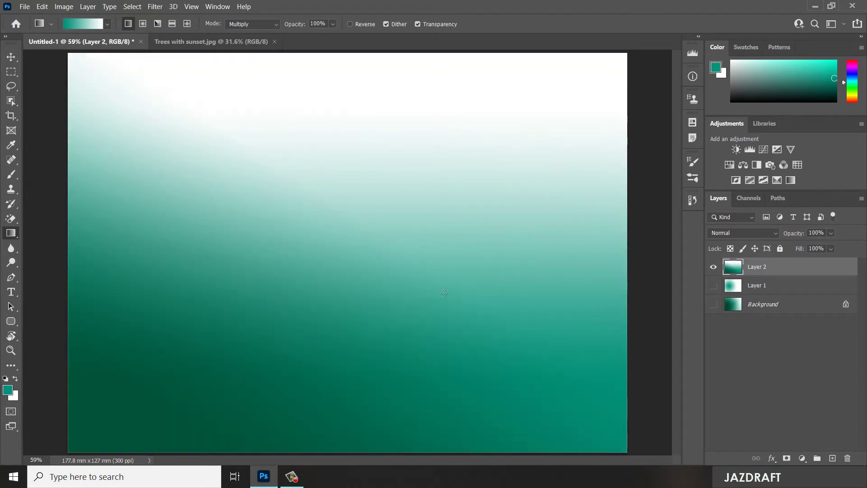
pyautogui.hotkey('ctrl', 'z')
pyautogui.hotkey('ctrl', 'z')
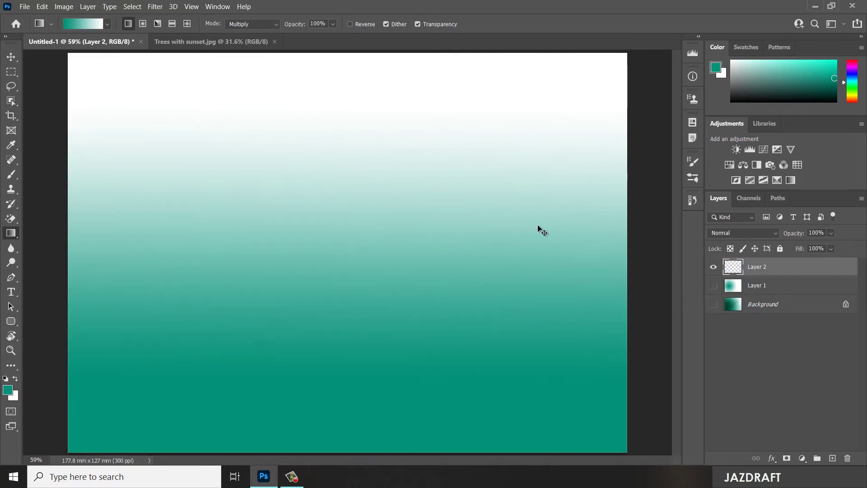
pyautogui.click(143, 24)
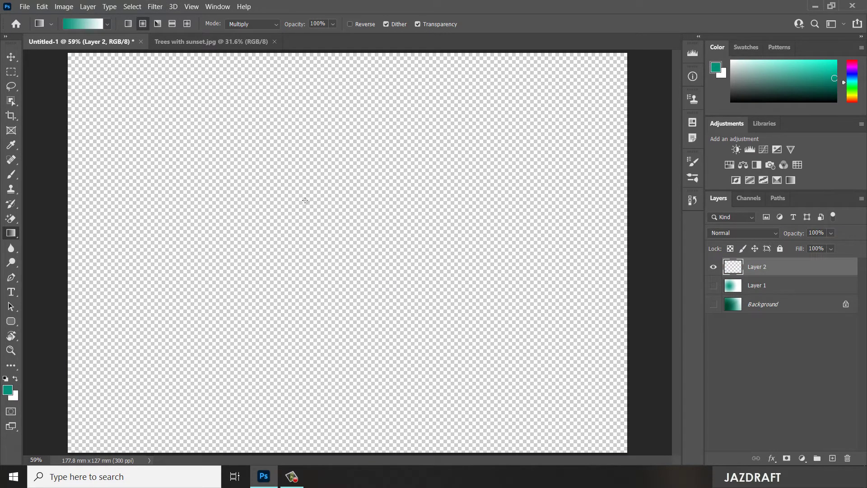
pyautogui.moveTo(269, 266); pyautogui.dragTo(412, 209)
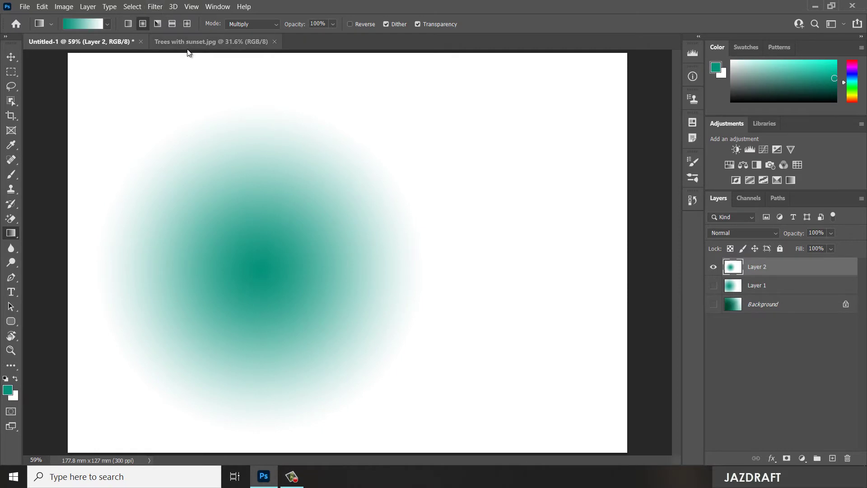
pyautogui.hotkey('ctrl', 'z')
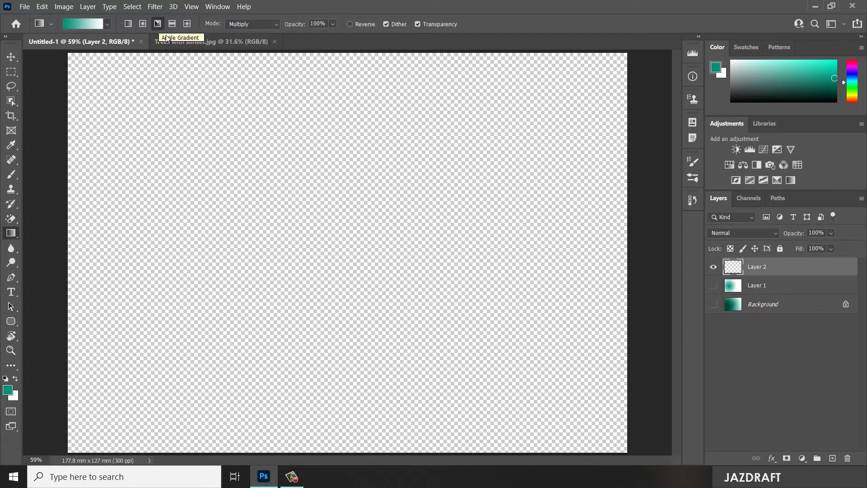
# Fill Layer 2 with a centred teal angle gradient, hide it, and add Layer 3.
pyautogui.moveTo(300, 264); pyautogui.dragTo(462, 234)
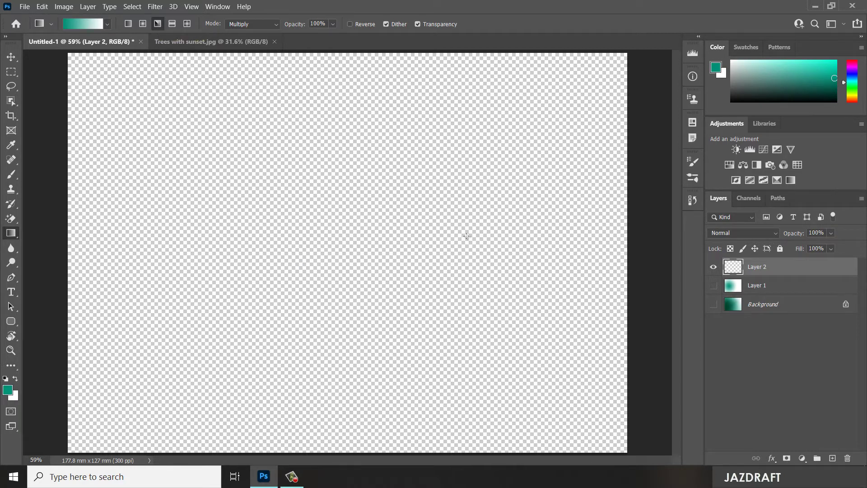
pyautogui.moveTo(342, 138); pyautogui.dragTo(321, 313)
pyautogui.hotkey('ctrl', 'z')
pyautogui.hotkey('ctrl', 'z')
pyautogui.moveTo(318, 238); pyautogui.dragTo(444, 192)
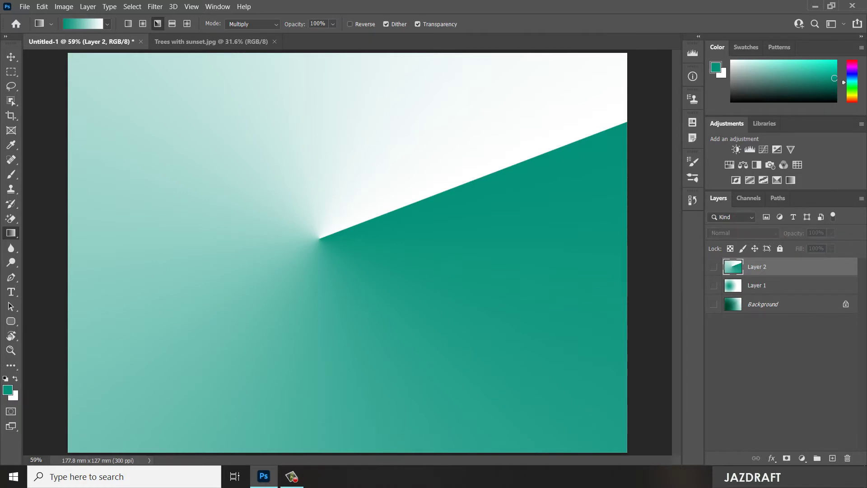
pyautogui.click(713, 267)
pyautogui.click(832, 458)
pyautogui.click(173, 23)
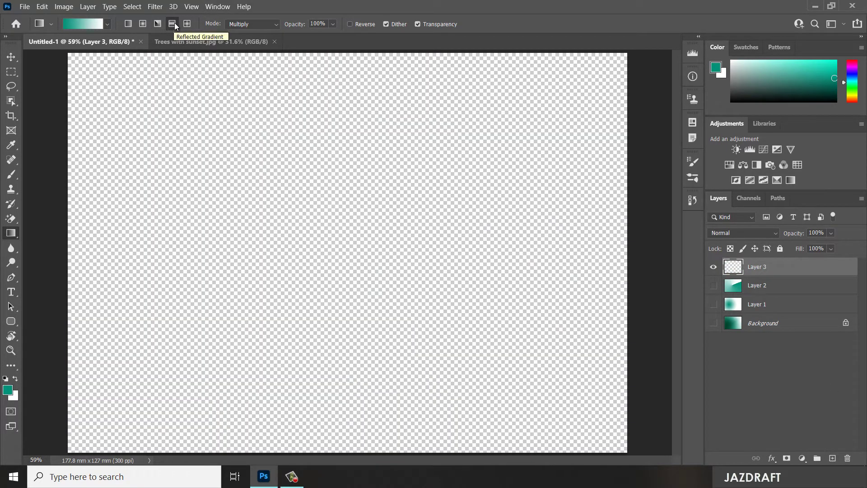
pyautogui.moveTo(310, 267); pyautogui.dragTo(439, 191)
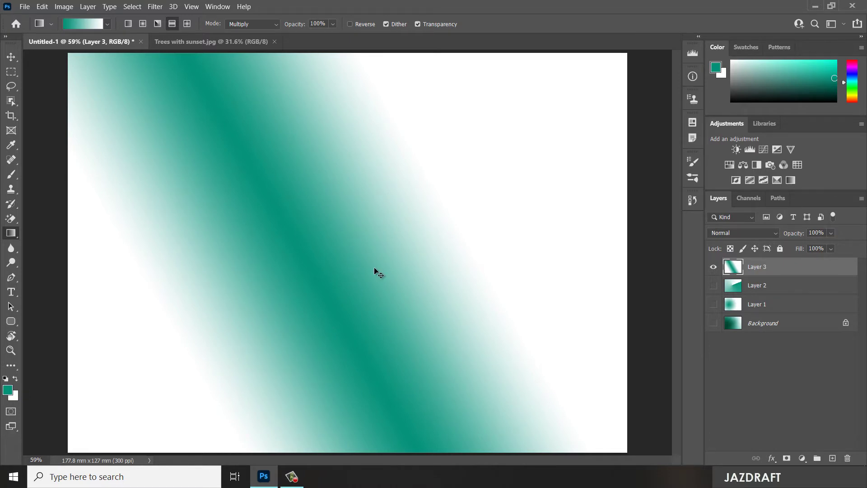
pyautogui.hotkey('ctrl', 'z')
pyautogui.moveTo(241, 213); pyautogui.dragTo(482, 213)
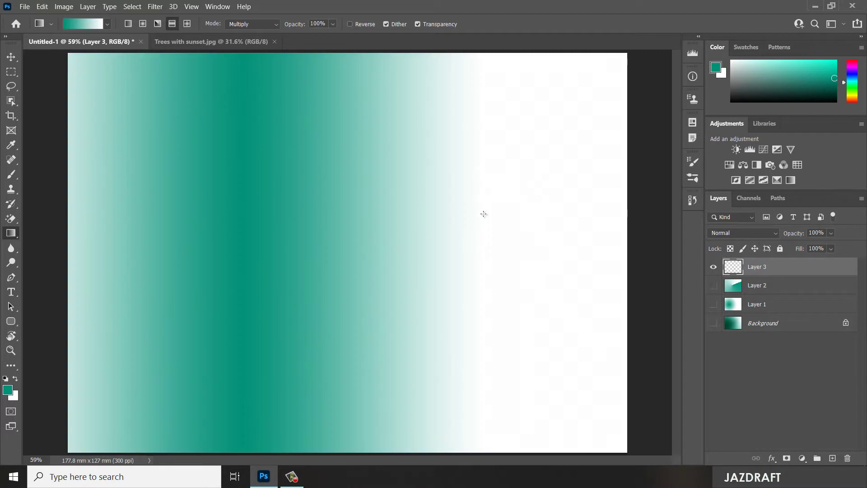
pyautogui.hotkey('ctrl', 'z')
pyautogui.moveTo(153, 368); pyautogui.dragTo(486, 111)
pyautogui.hotkey('ctrl', 'z')
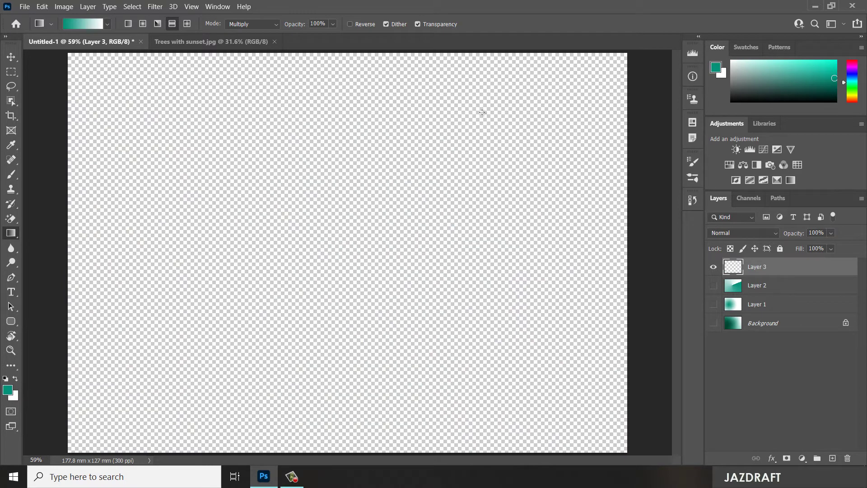
pyautogui.click(187, 23)
pyautogui.moveTo(213, 193); pyautogui.dragTo(370, 193)
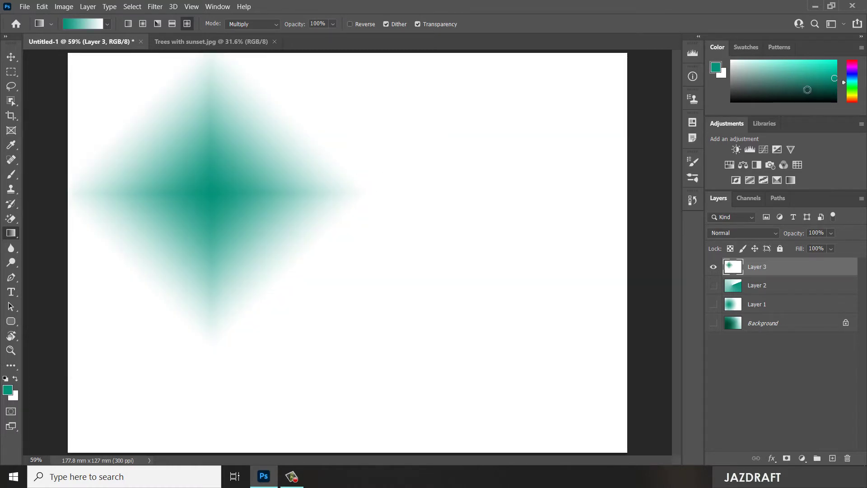
pyautogui.moveTo(378, 313)
pyautogui.mouseDown()
pyautogui.moveTo(387, 294)
pyautogui.moveTo(497, 184)
pyautogui.moveTo(489, 185)
pyautogui.mouseUp()
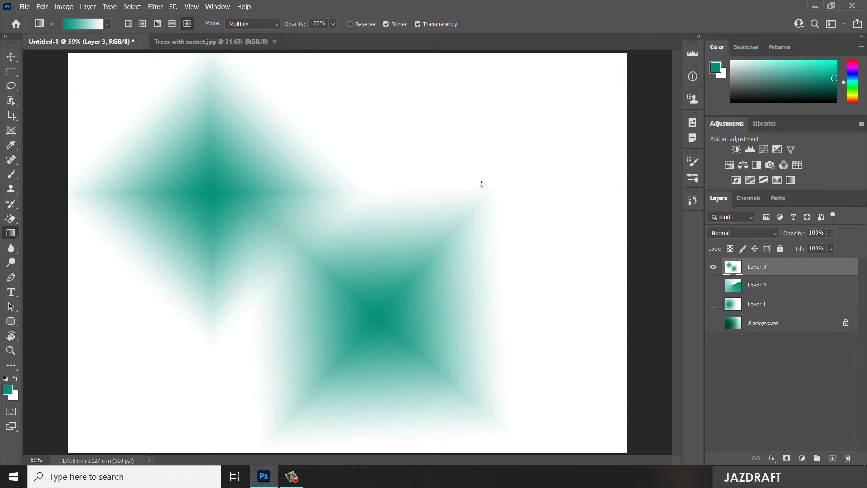
pyautogui.hotkey('ctrl', 'z')
pyautogui.hotkey('ctrl', 'z')
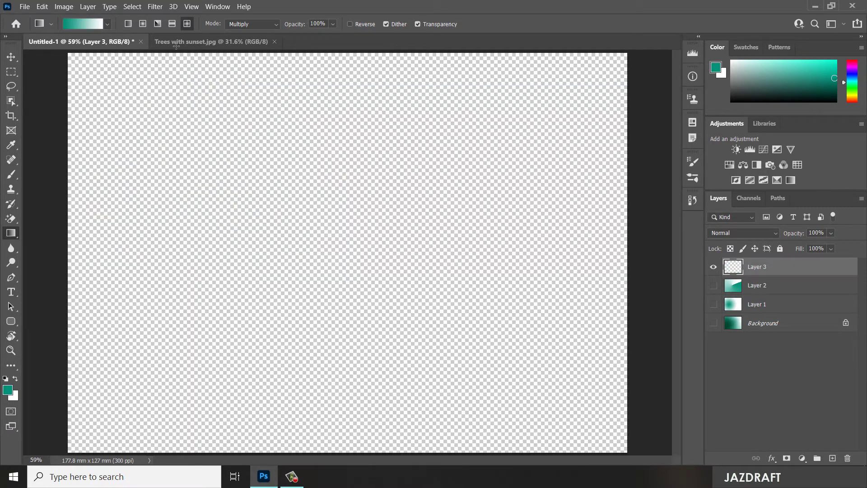
# Expand the Basics presets, set the foreground to bright orange, and dismiss the preset syncing notice.
pyautogui.click(107, 24)
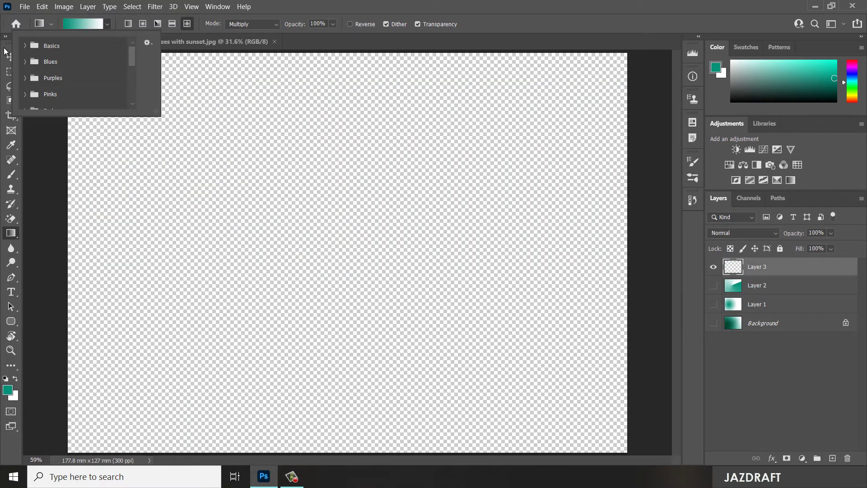
pyautogui.click(26, 46)
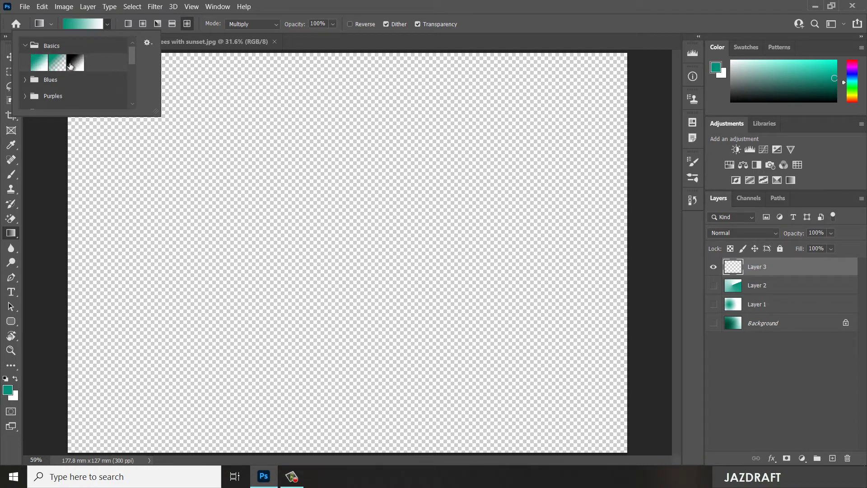
pyautogui.click(8, 389)
pyautogui.click(712, 217)
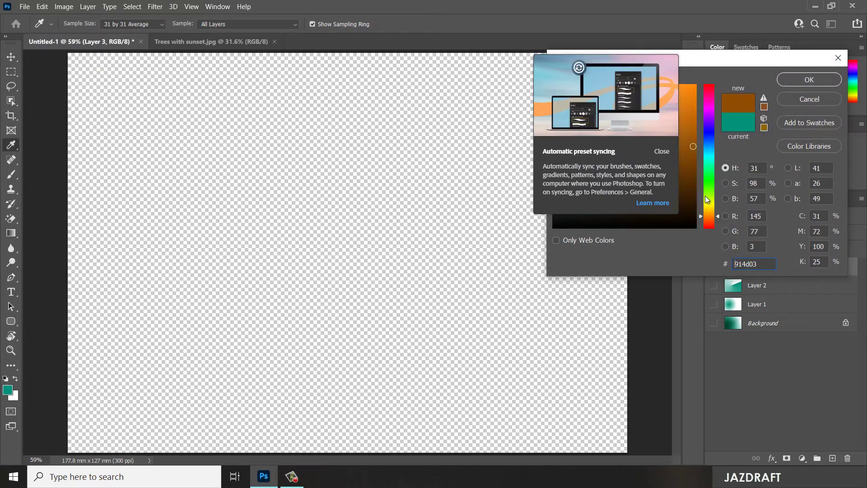
pyautogui.moveTo(693, 88); pyautogui.dragTo(803, 53)
pyautogui.click(827, 81)
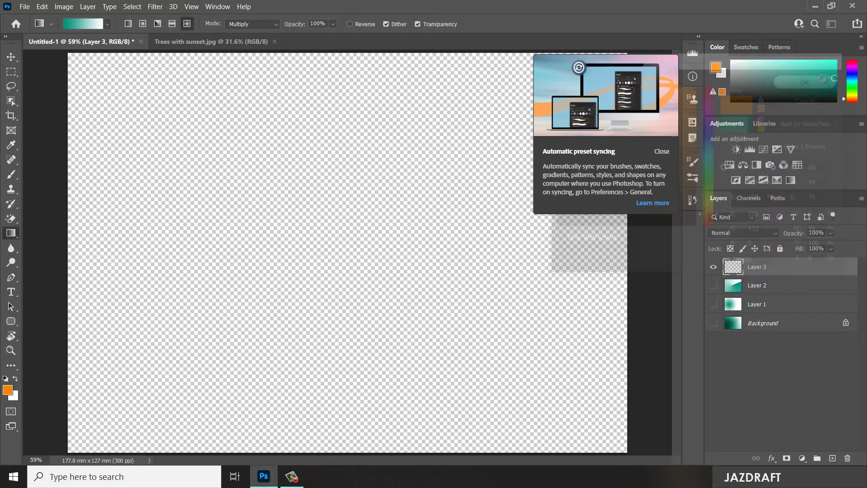
pyautogui.click(657, 152)
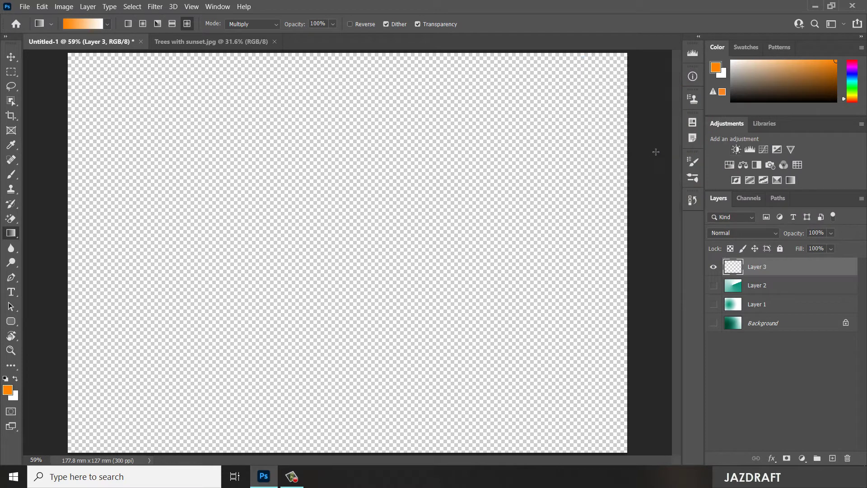
# Lay orange diamond and linear orange-to-white gradients across Layer 3.
pyautogui.moveTo(151, 368); pyautogui.dragTo(422, 167)
pyautogui.moveTo(517, 306)
pyautogui.mouseDown()
pyautogui.moveTo(470, 101)
pyautogui.moveTo(468, 123)
pyautogui.mouseUp()
pyautogui.click(129, 23)
pyautogui.moveTo(319, 350); pyautogui.dragTo(309, 82)
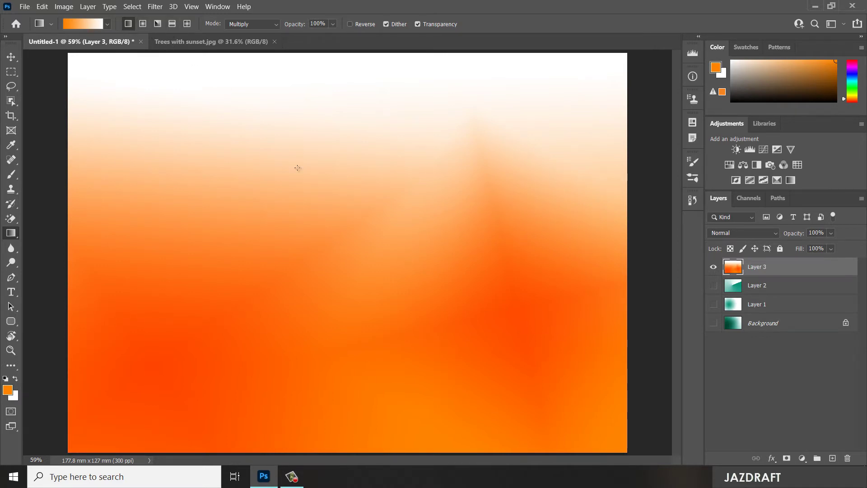
# Add three soft orange radial circles along the top and a sharp-seamed angle gradient.
pyautogui.click(143, 23)
pyautogui.moveTo(294, 120); pyautogui.dragTo(333, 167)
pyautogui.moveTo(526, 101); pyautogui.dragTo(568, 131)
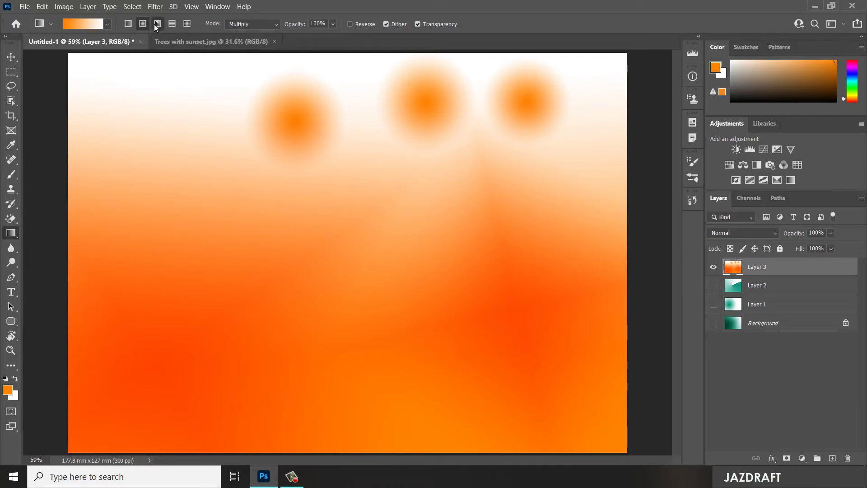
pyautogui.moveTo(204, 190); pyautogui.dragTo(381, 229)
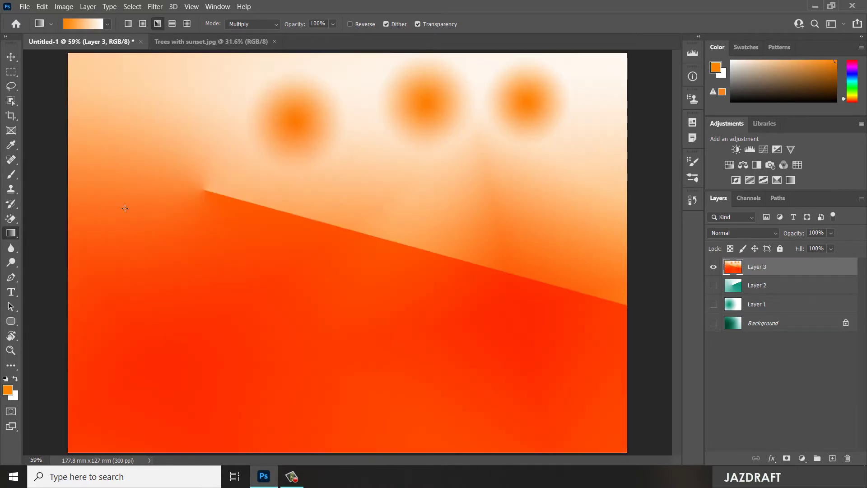
# Set the foreground to green, draw green linear and angle gradients, hide Layer 3, add Layer 4.
pyautogui.click(8, 390)
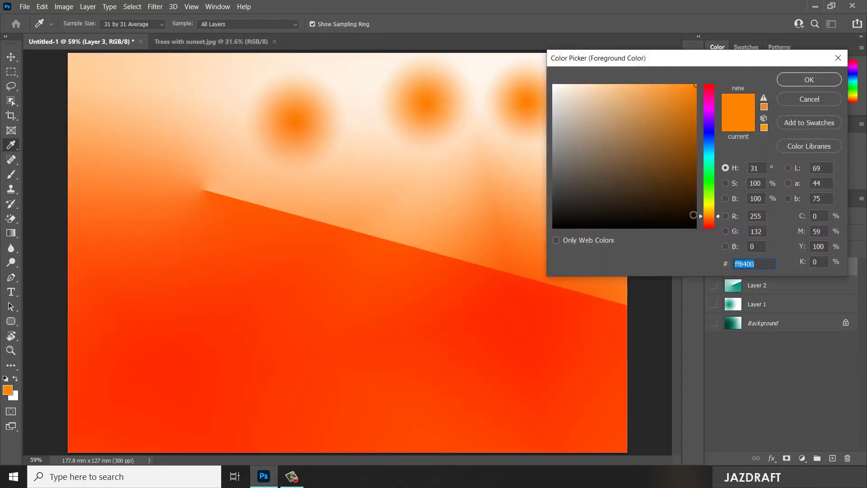
pyautogui.click(362, 220)
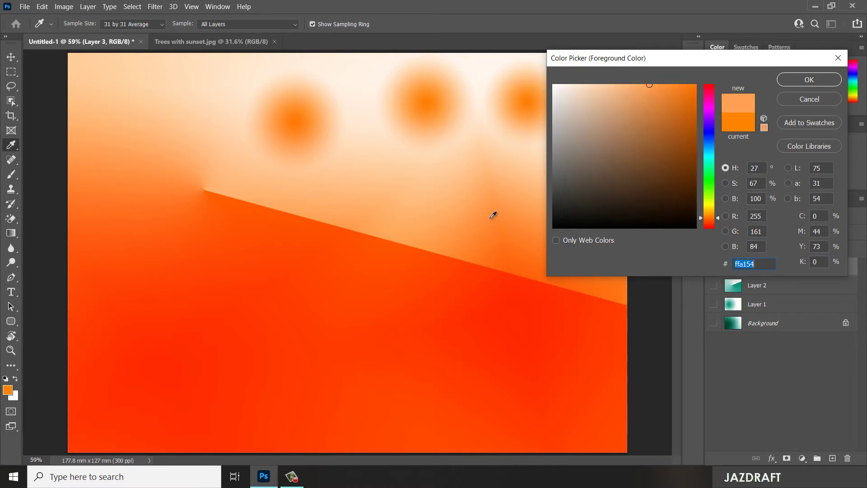
pyautogui.click(714, 180)
pyautogui.click(796, 85)
pyautogui.moveTo(228, 338); pyautogui.dragTo(472, 231)
pyautogui.moveTo(333, 165); pyautogui.dragTo(399, 235)
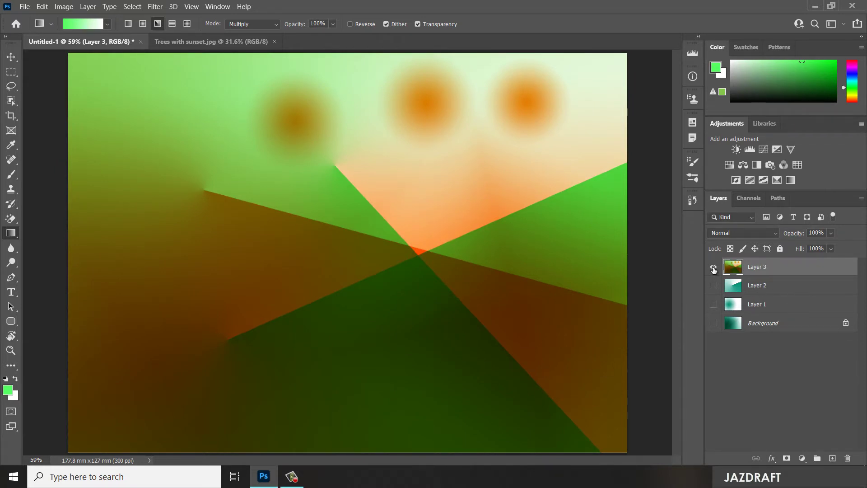
pyautogui.click(714, 267)
pyautogui.click(832, 458)
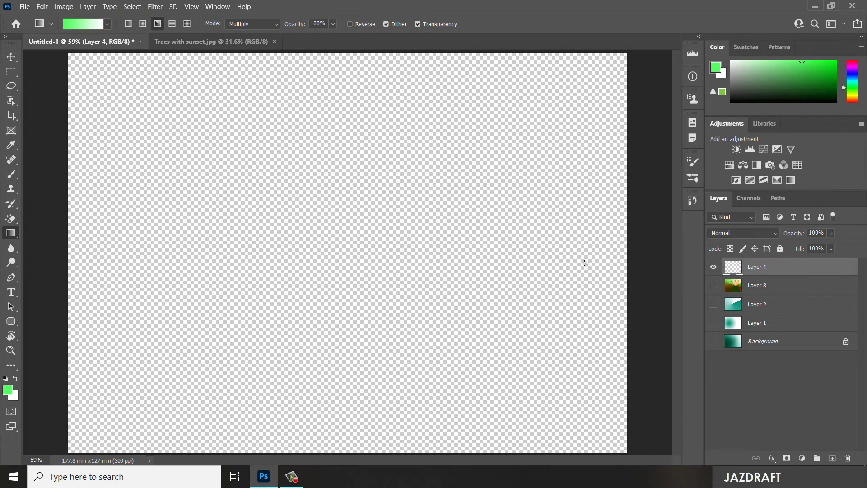
# Select the first light-blue gradient in the Blues preset set.
pyautogui.click(107, 25)
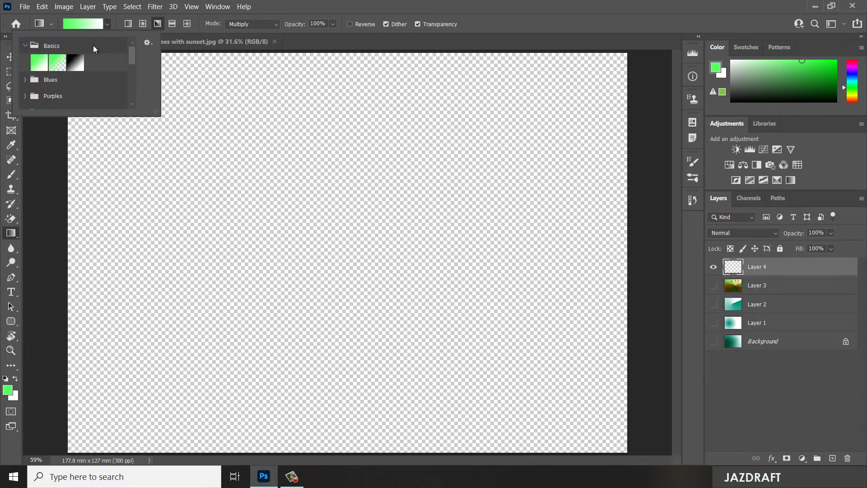
pyautogui.click(25, 80)
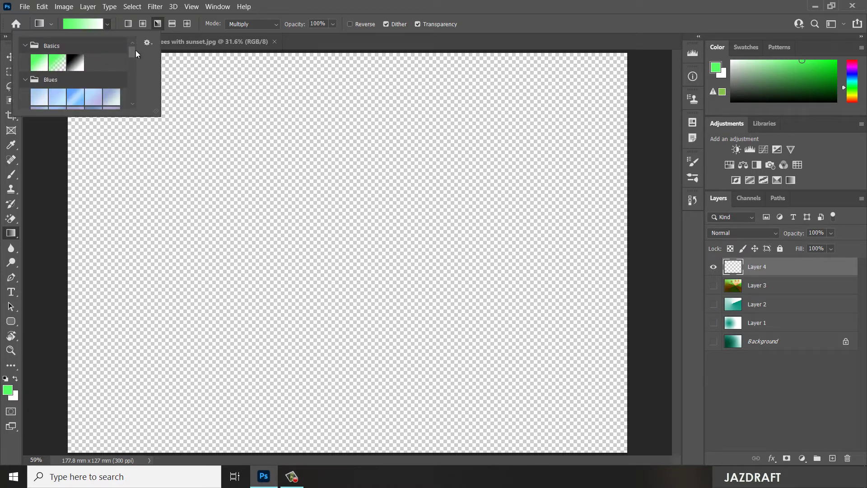
pyautogui.scroll(-3, 135, 55)
pyautogui.scroll(3, 138, 52)
pyautogui.scroll(-4, 139, 56)
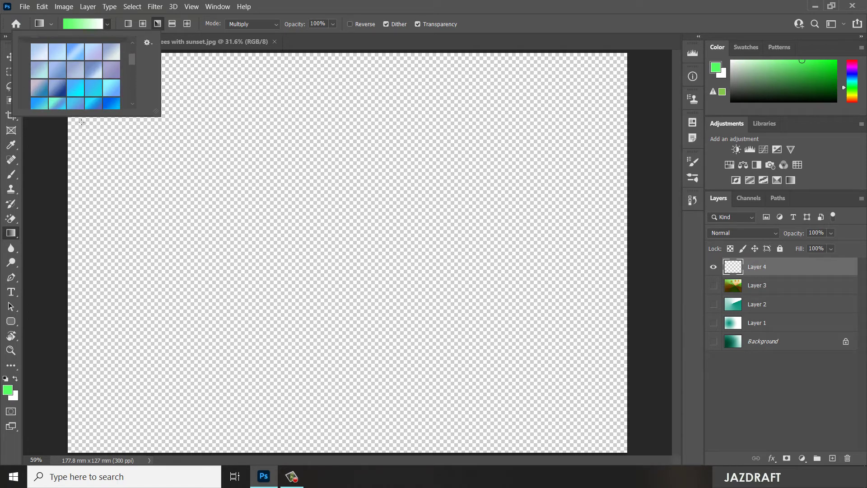
pyautogui.scroll(-5, 134, 63)
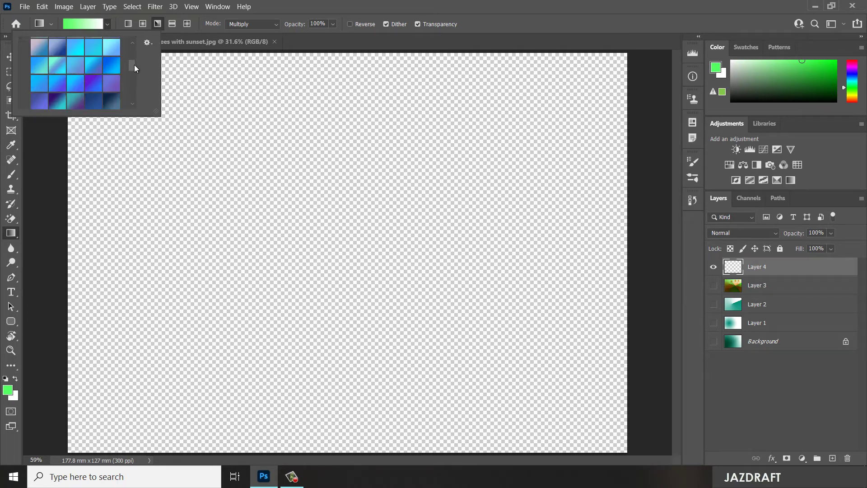
pyautogui.scroll(5, 135, 63)
pyautogui.click(42, 82)
pyautogui.click(343, 222)
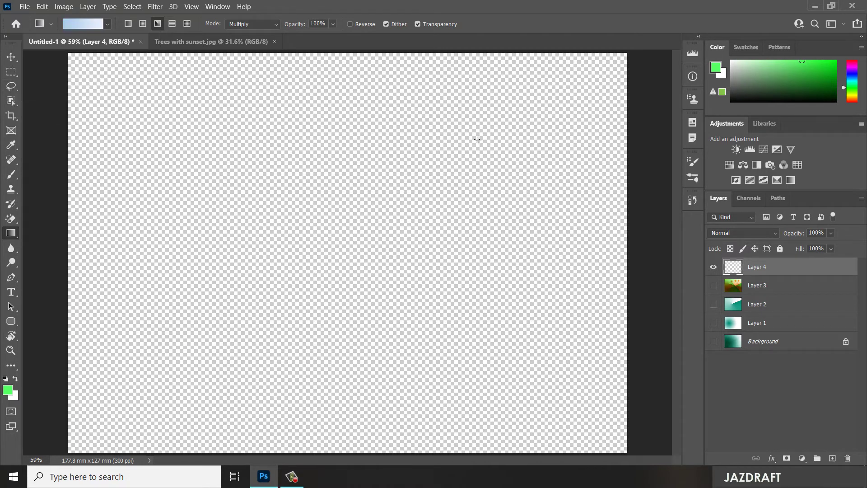
# Draw light-blue angle and linear gradients on Layer 4, hide it, and fill new Layer 5 diagonally.
pyautogui.moveTo(193, 344); pyautogui.dragTo(452, 116)
pyautogui.click(128, 24)
pyautogui.moveTo(351, 130); pyautogui.dragTo(512, 354)
pyautogui.click(713, 267)
pyautogui.click(832, 458)
pyautogui.moveTo(155, 330); pyautogui.dragTo(552, 97)
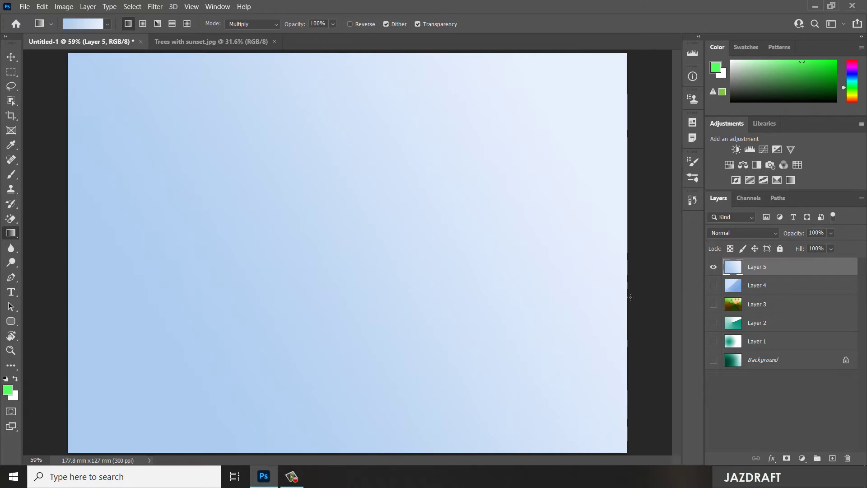
# Hide Layer 5, add Layer 6, and expand the Purples and Pinks gradient preset sets.
pyautogui.click(713, 266)
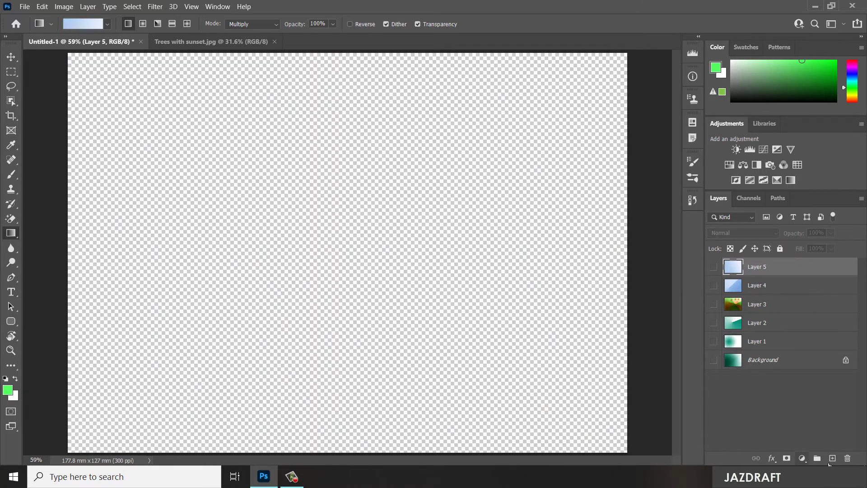
pyautogui.click(832, 458)
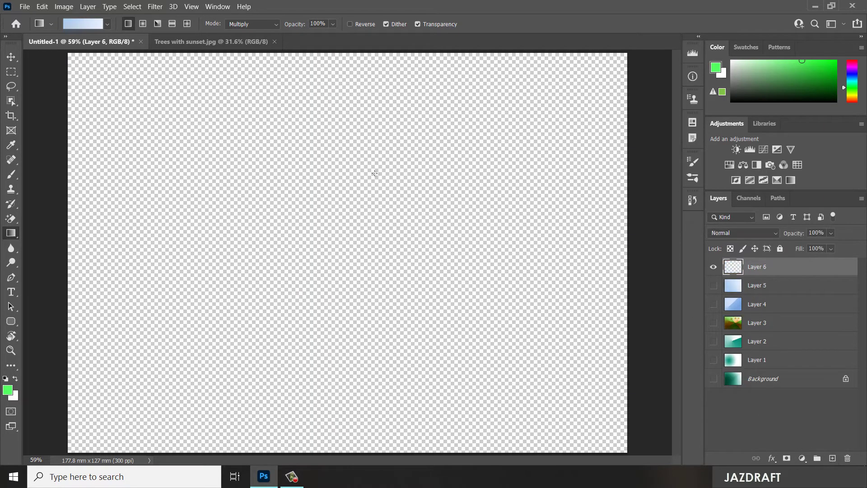
pyautogui.click(107, 24)
pyautogui.moveTo(135, 55); pyautogui.dragTo(133, 77)
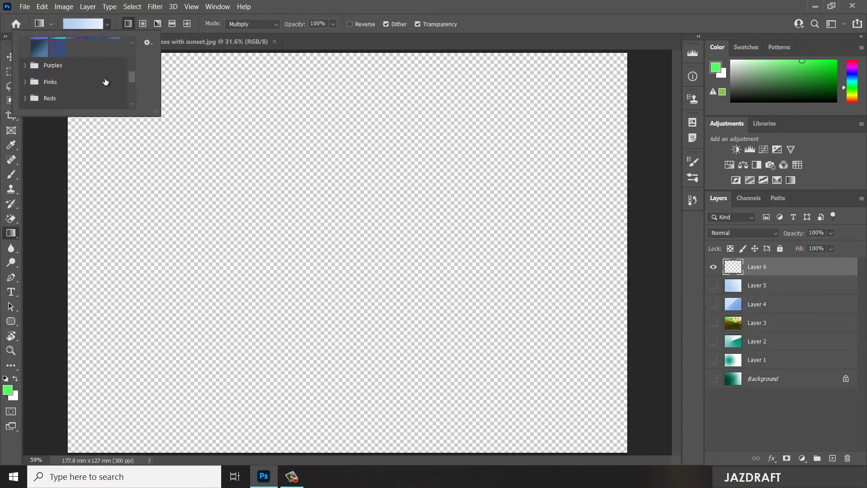
pyautogui.click(25, 66)
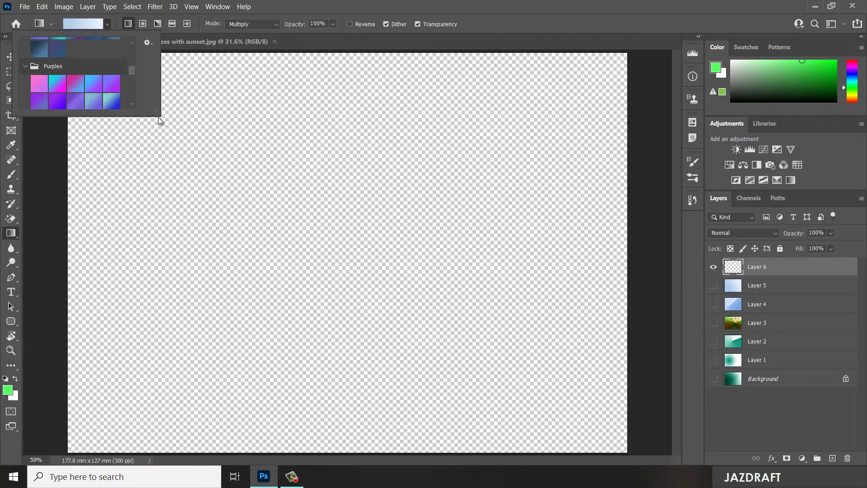
pyautogui.moveTo(151, 122); pyautogui.dragTo(136, 435)
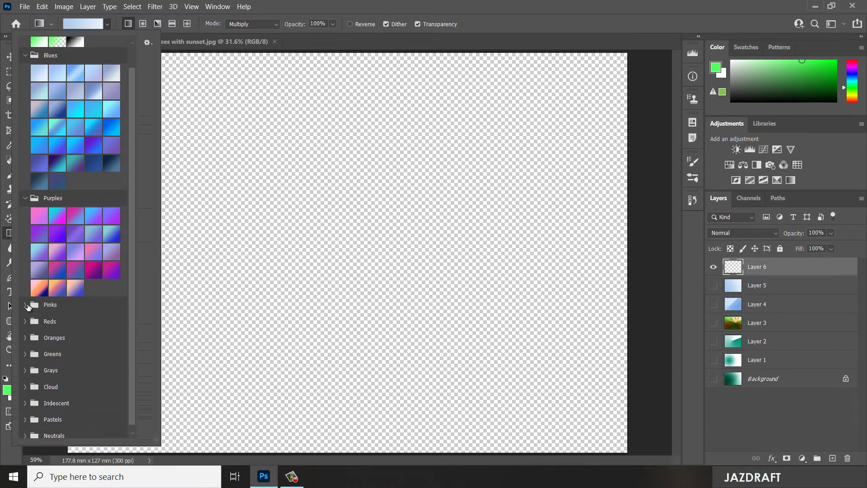
pyautogui.click(26, 306)
pyautogui.scroll(-3, 133, 243)
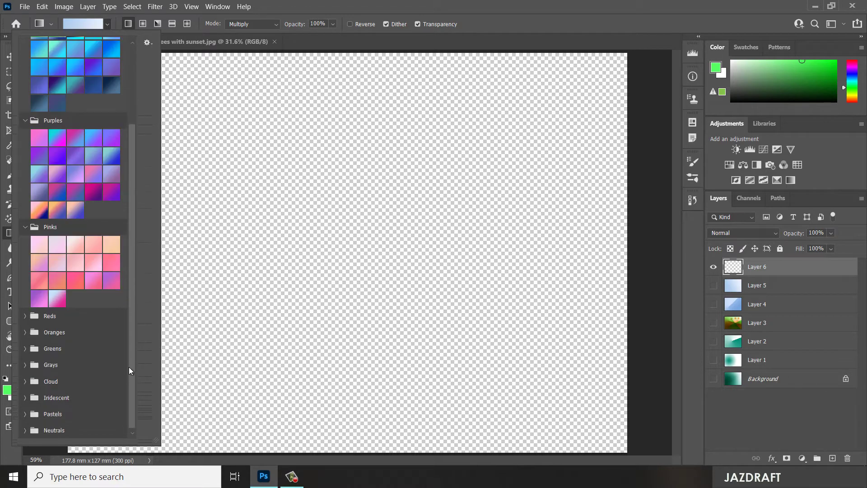
# Choose a Pinks preset and drag a diagonal pink-to-salmon gradient across Layer 6.
pyautogui.click(72, 277)
pyautogui.click(501, 65)
pyautogui.moveTo(503, 97); pyautogui.dragTo(238, 403)
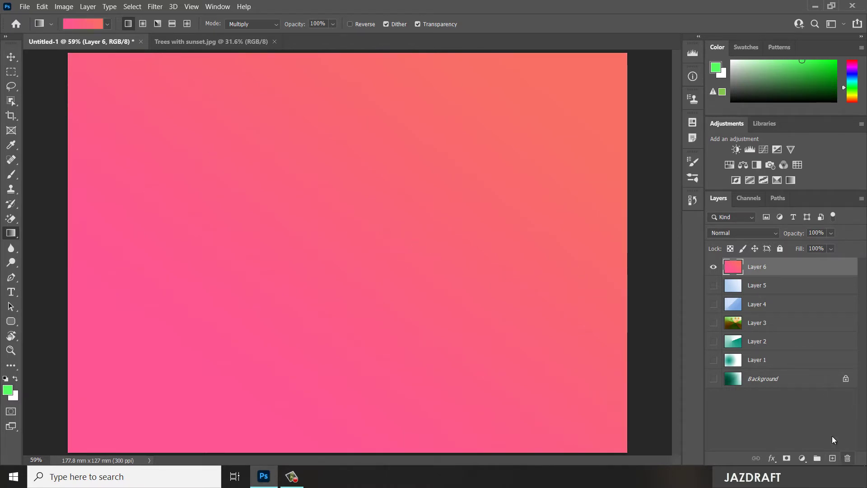
# Hide Layer 6, add Layer 7, and expand the Reds and Oranges gradient preset sets.
pyautogui.click(713, 266)
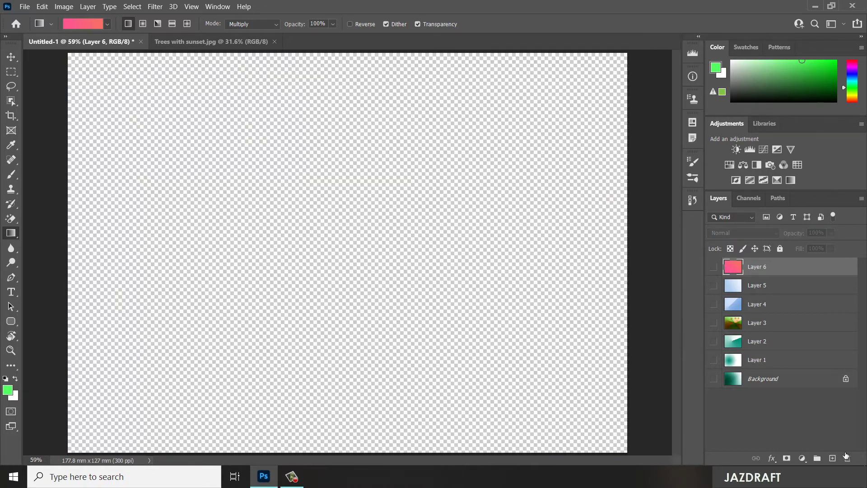
pyautogui.click(832, 458)
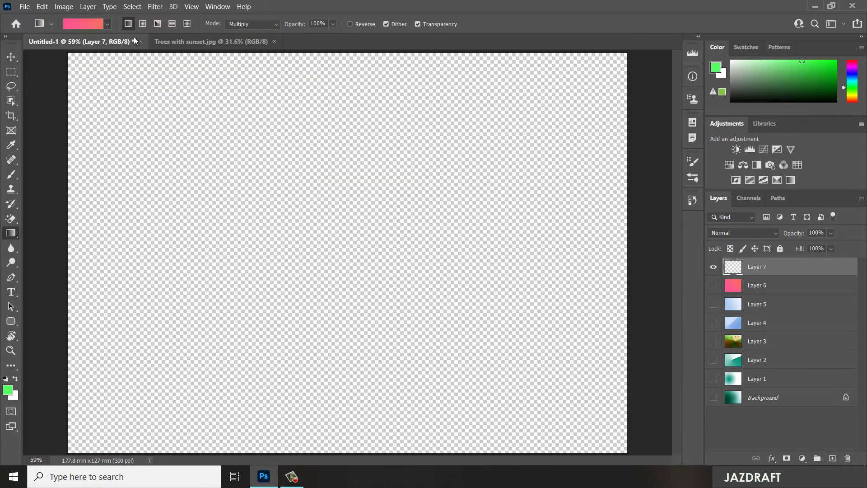
pyautogui.click(107, 24)
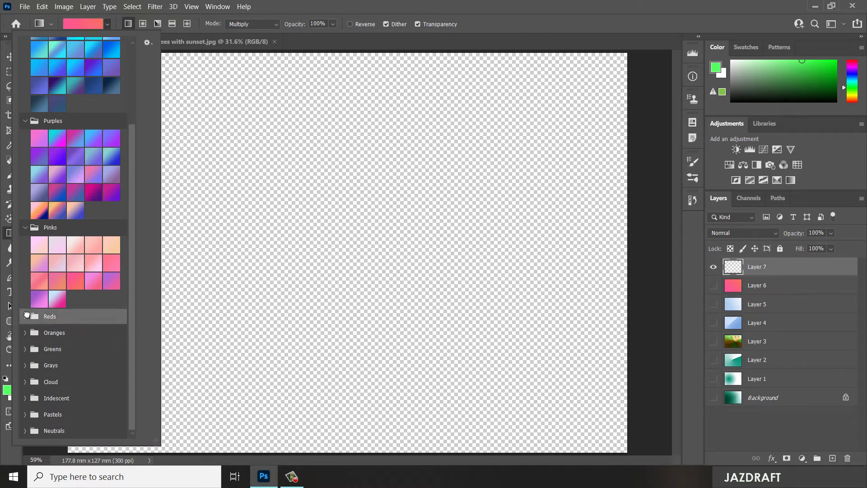
pyautogui.click(27, 319)
pyautogui.click(26, 369)
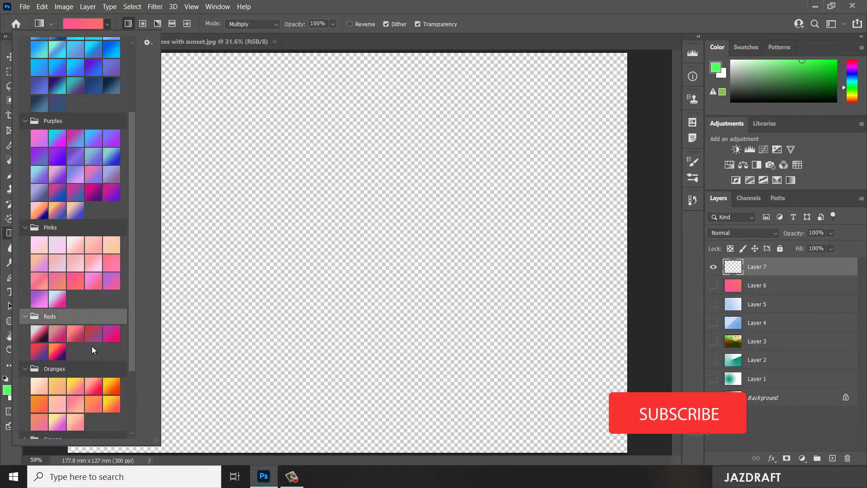
pyautogui.scroll(-1, 92, 346)
pyautogui.scroll(-1, 97, 342)
# Browse the Greens, Grays, Cloud, Iridescent and Neutrals preset sets, then close the list.
pyautogui.click(27, 366)
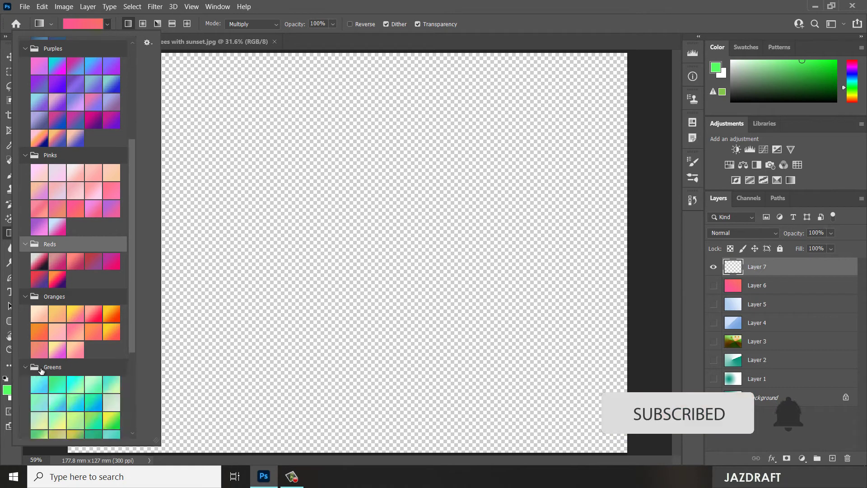
pyautogui.scroll(-3, 89, 333)
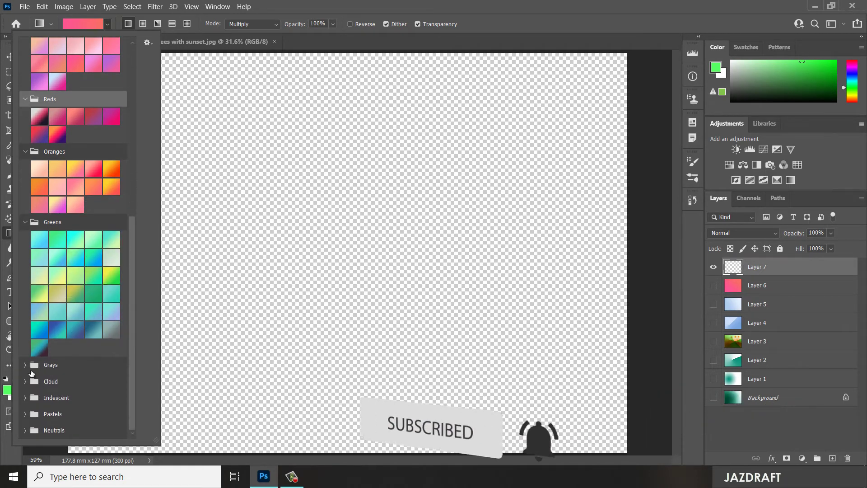
pyautogui.click(26, 364)
pyautogui.scroll(-2, 94, 345)
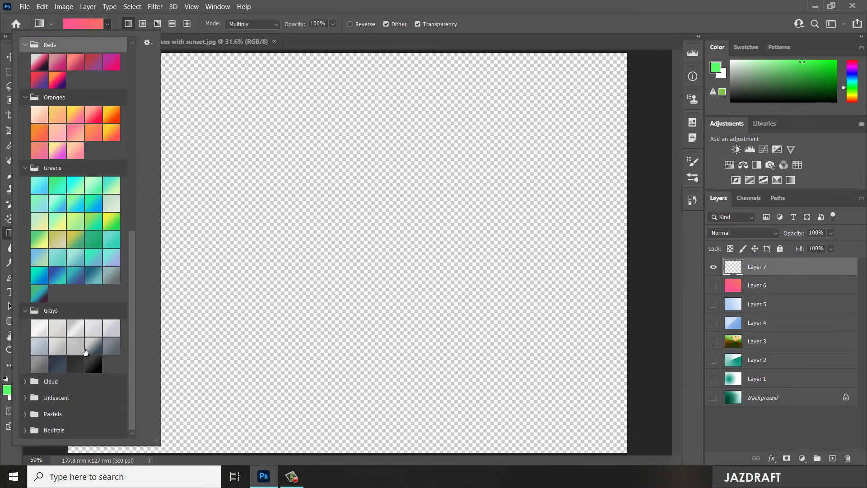
pyautogui.click(25, 381)
pyautogui.scroll(-1, 77, 345)
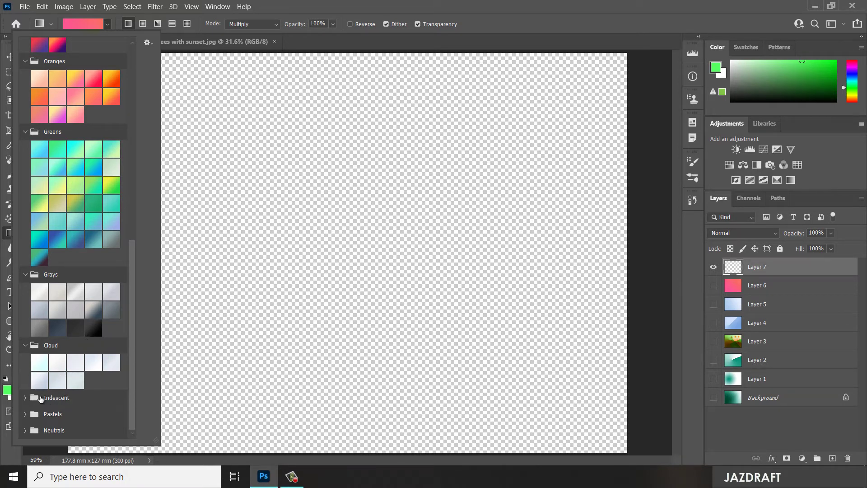
pyautogui.click(26, 398)
pyautogui.scroll(-4, 92, 411)
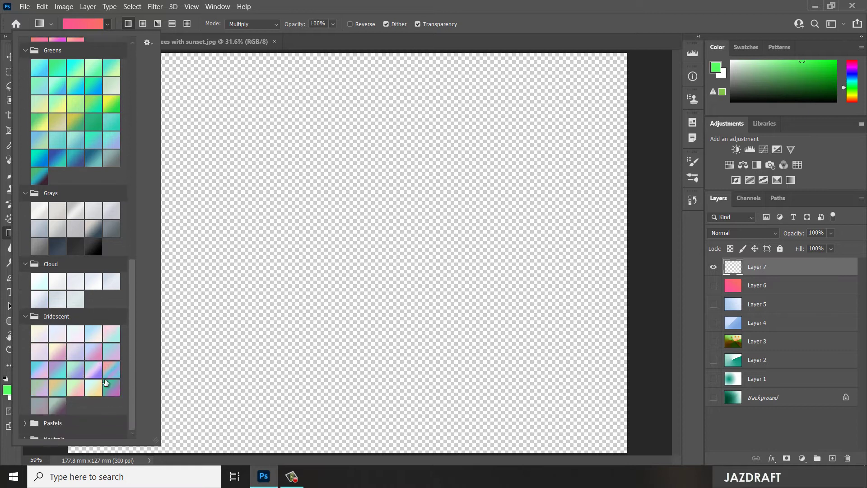
pyautogui.click(23, 429)
pyautogui.scroll(-1, 92, 389)
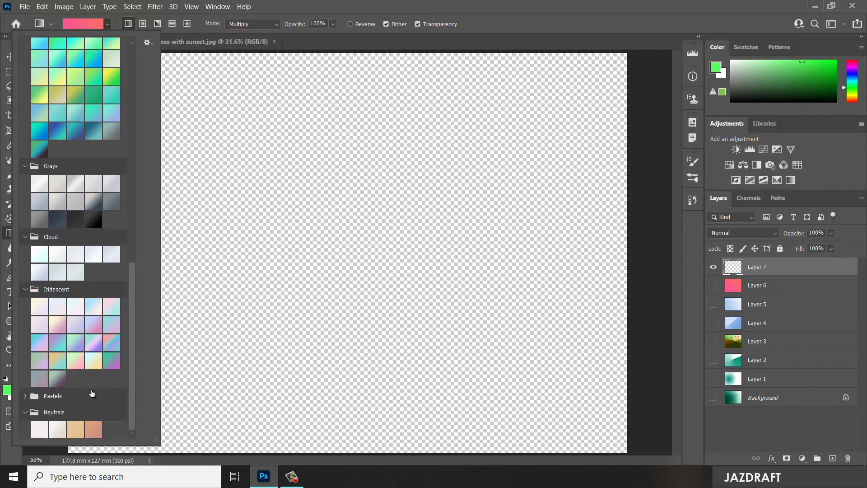
pyautogui.scroll(1, 63, 385)
pyautogui.scroll(6, 77, 351)
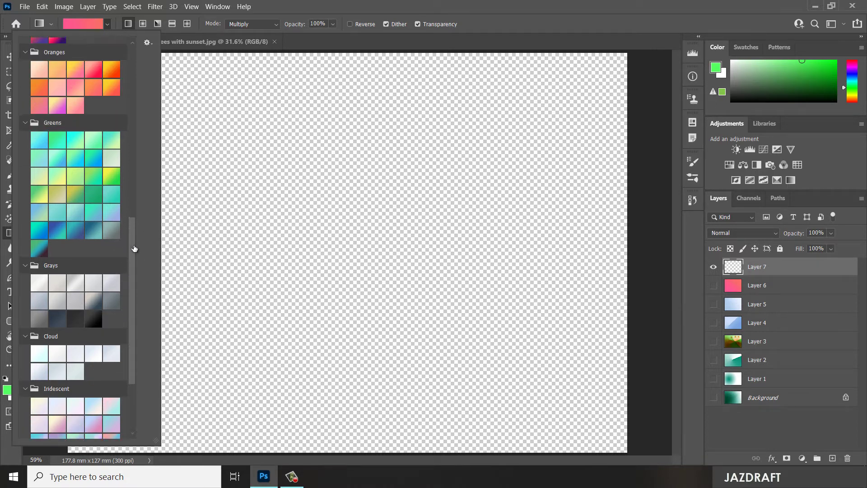
pyautogui.scroll(3, 132, 205)
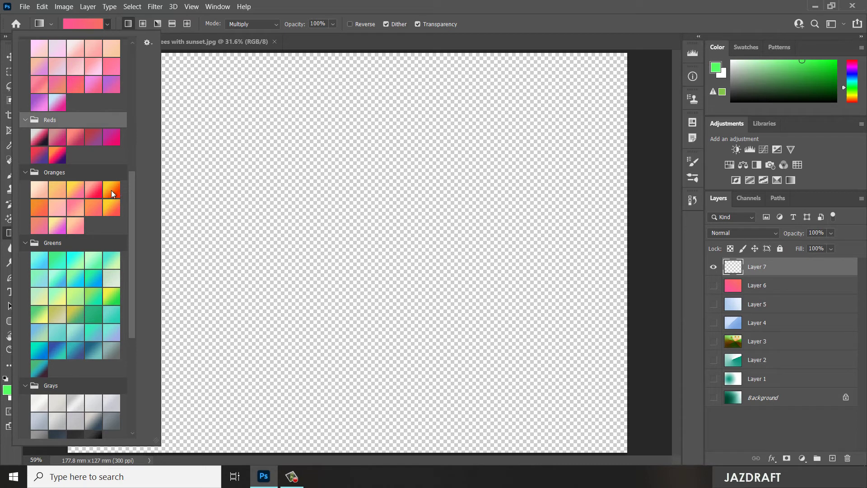
pyautogui.click(209, 45)
# On Trees with sunset.jpg, select an orange-to-yellow Oranges preset and add an empty Layer 1.
pyautogui.hotkey('ctrl', 'Tab')
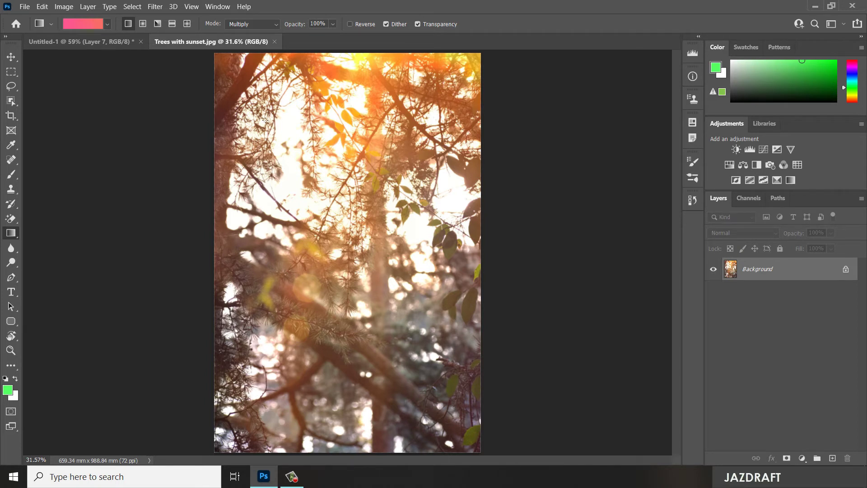
pyautogui.click(106, 24)
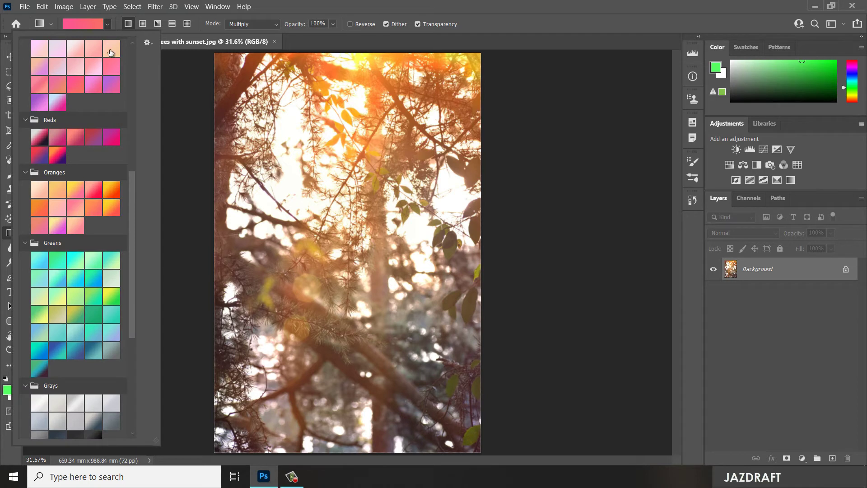
pyautogui.click(114, 191)
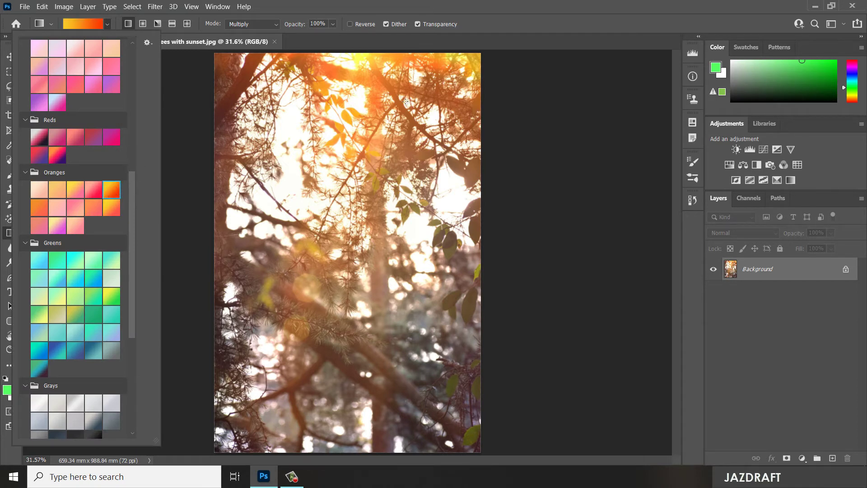
pyautogui.click(533, 4)
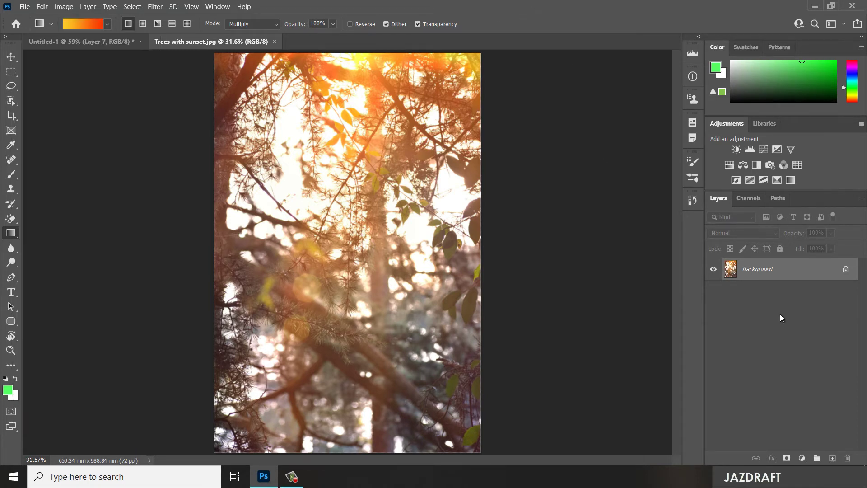
pyautogui.click(832, 458)
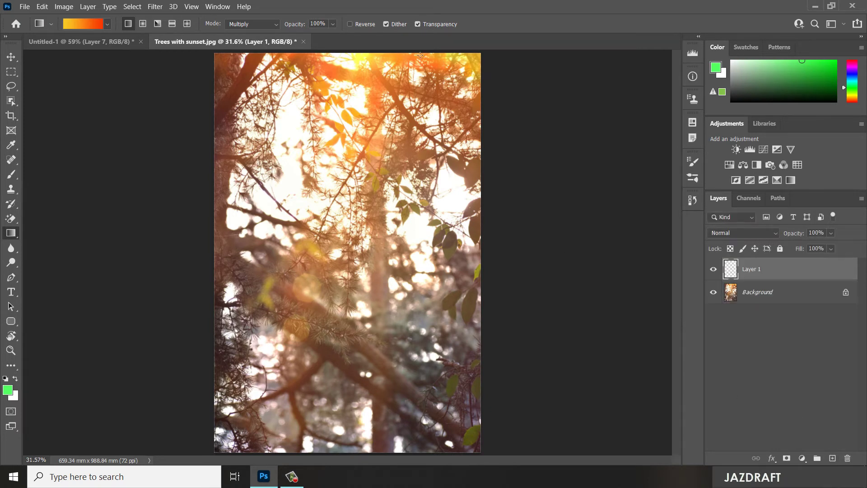
# Fill Layer 1 with the yellow-to-orange gradient, set it to 10% opacity and compare it on and off.
pyautogui.moveTo(390, 125); pyautogui.dragTo(249, 442)
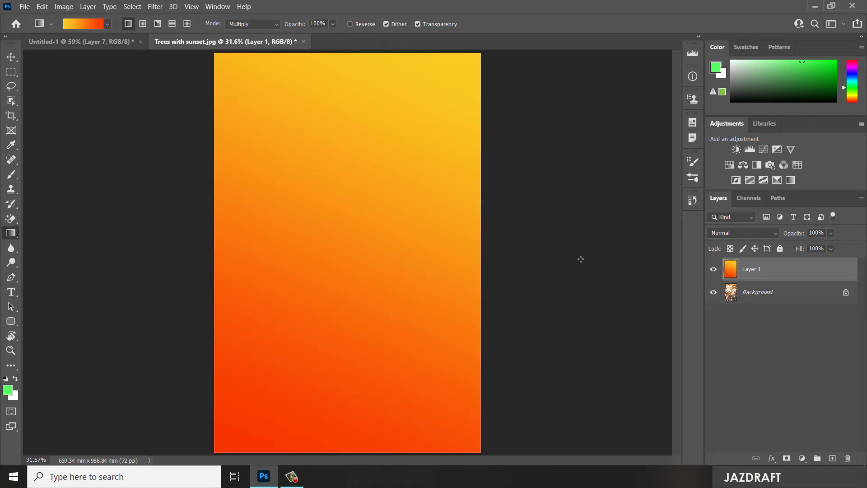
pyautogui.click(820, 232)
pyautogui.write('5')
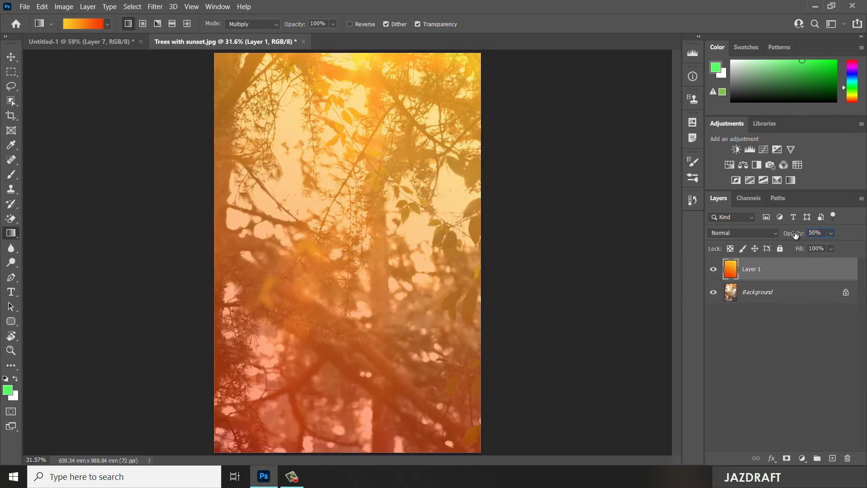
pyautogui.press('BackSpace')
pyautogui.write('10')
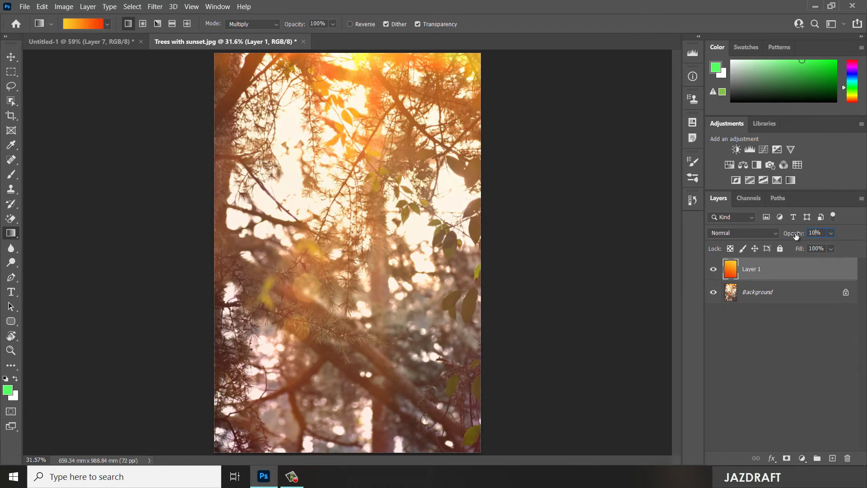
pyautogui.click(713, 269)
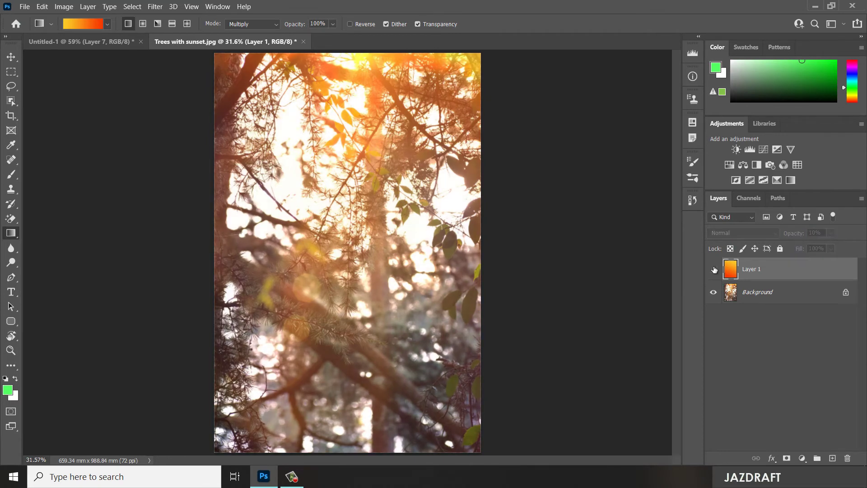
pyautogui.click(714, 269)
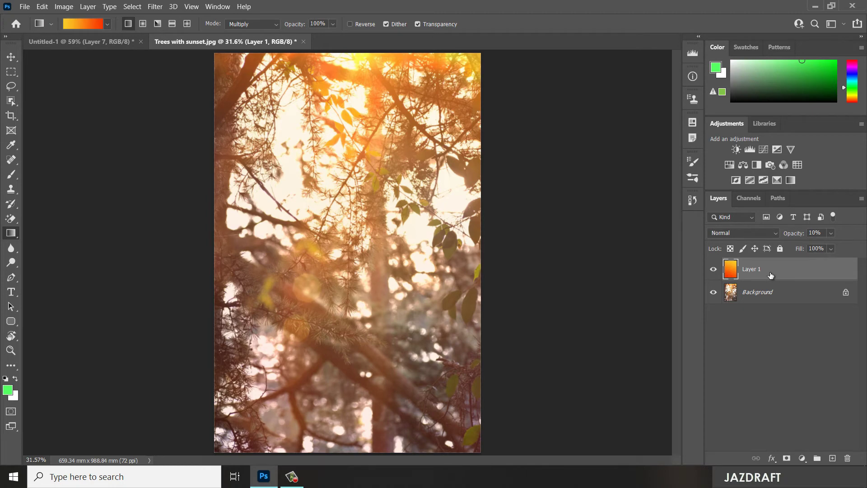
# Preview blend modes on the orange layer and apply Multiply to Layer 1.
pyautogui.click(741, 233)
pyautogui.click(821, 269)
pyautogui.click(741, 233)
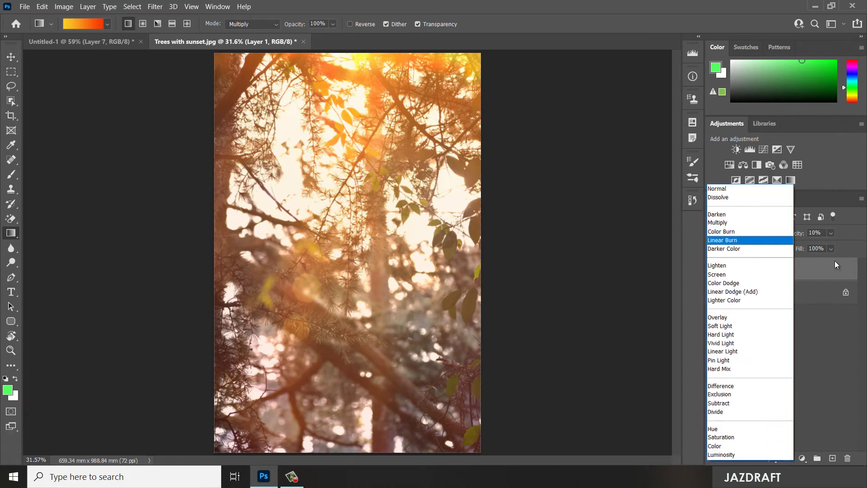
pyautogui.click(830, 267)
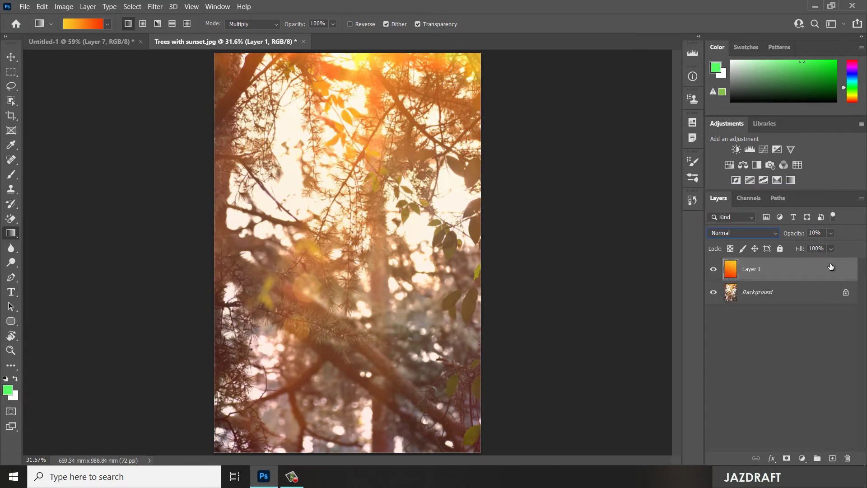
pyautogui.click(776, 232)
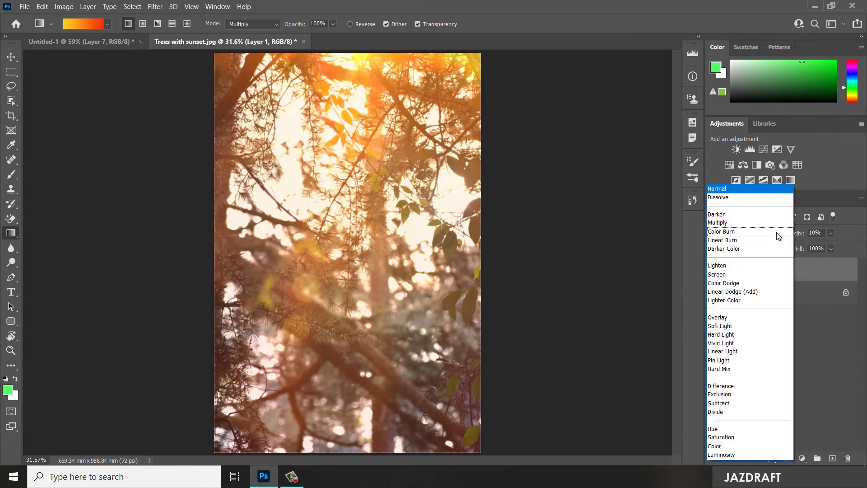
pyautogui.click(740, 223)
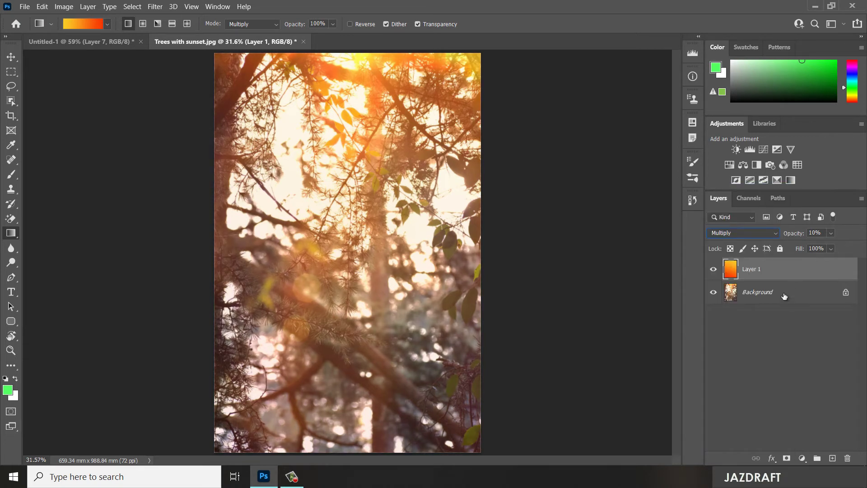
# Keep Layer 1's opacity at 10% and toggle its visibility to compare the tint.
pyautogui.click(815, 232)
pyautogui.write('50')
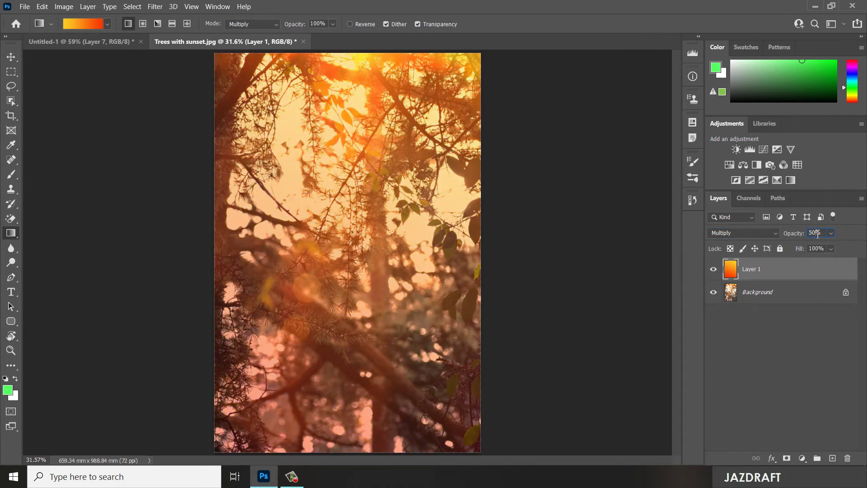
pyautogui.write('10')
pyautogui.press('Return')
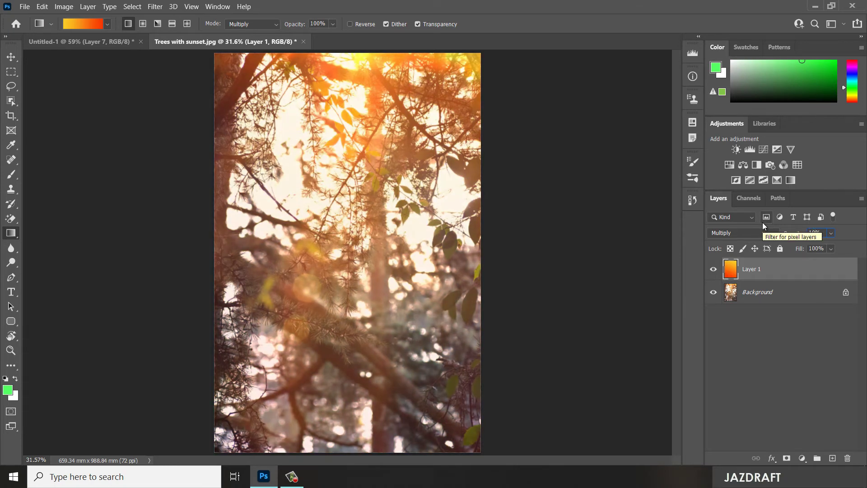
pyautogui.click(712, 270)
pyautogui.click(713, 270)
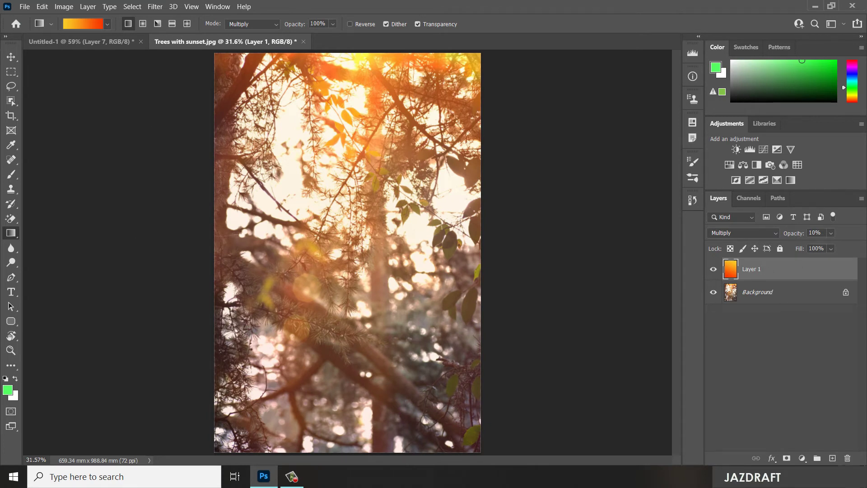
# Add Layer 2 and fill it with a Greens preset cyan-to-green gradient at 10% opacity.
pyautogui.click(832, 458)
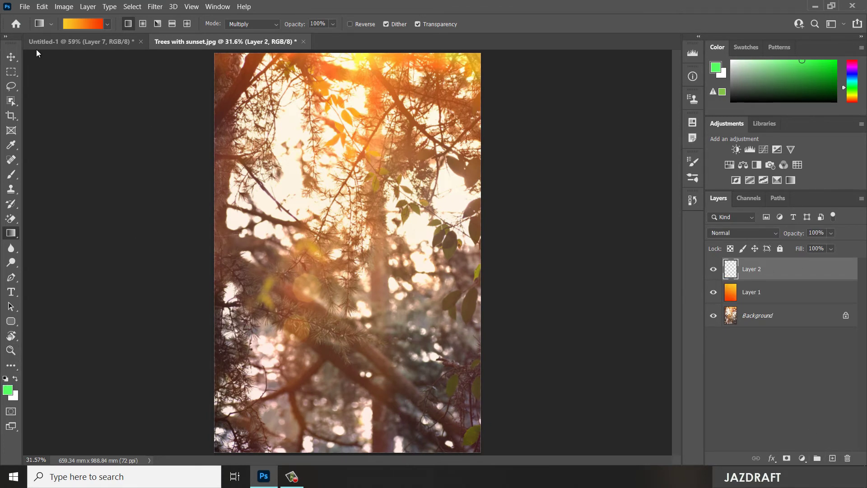
pyautogui.click(107, 24)
pyautogui.click(37, 270)
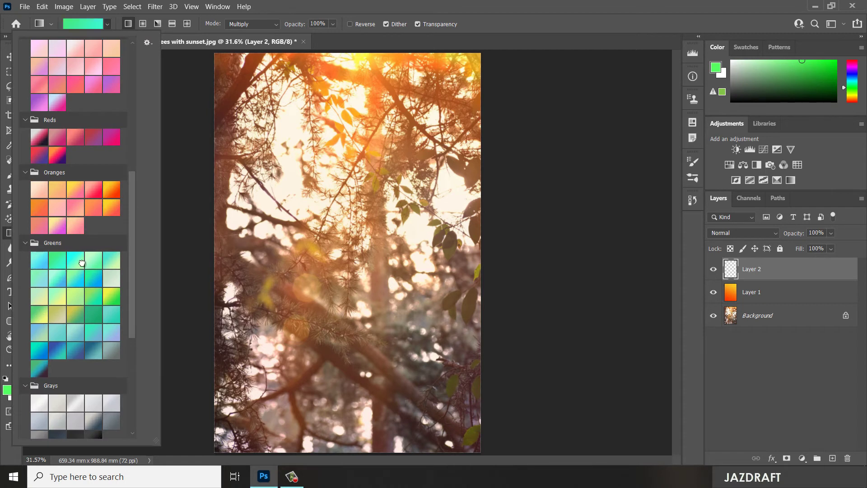
pyautogui.click(539, 4)
pyautogui.moveTo(334, 212); pyautogui.dragTo(373, 138)
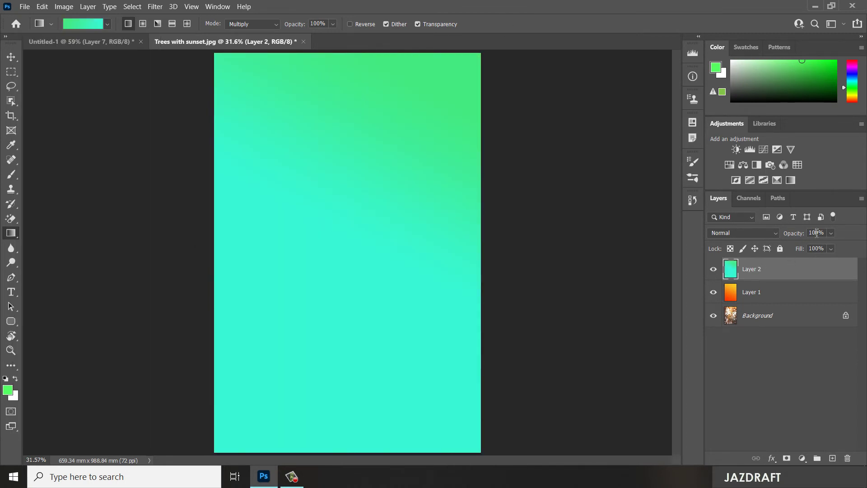
pyautogui.write('0')
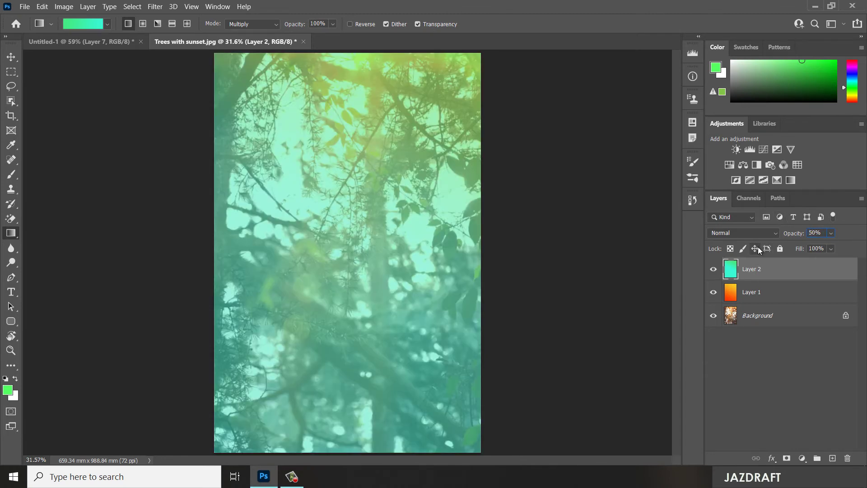
pyautogui.write('1')
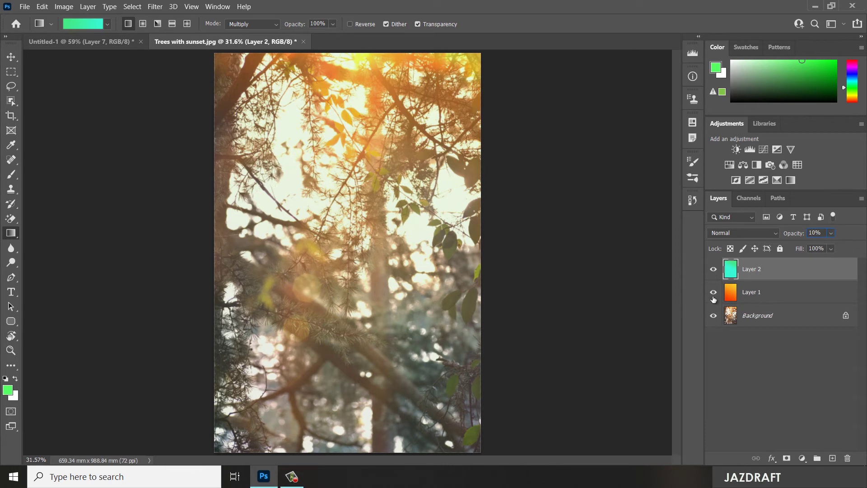
# Keep Layer 2 in Normal blend mode while trying the selection of both gradient layers.
pyautogui.keyDown('shift'); pyautogui.click(775, 293); pyautogui.keyUp('shift')
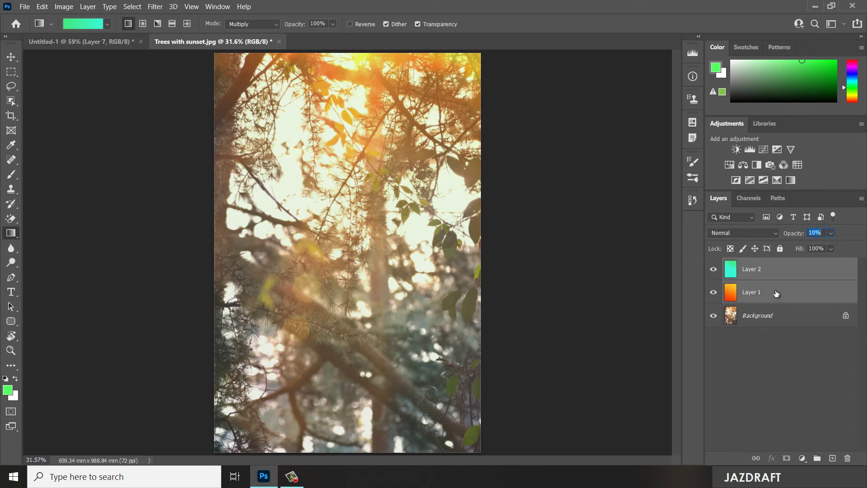
pyautogui.click(790, 271)
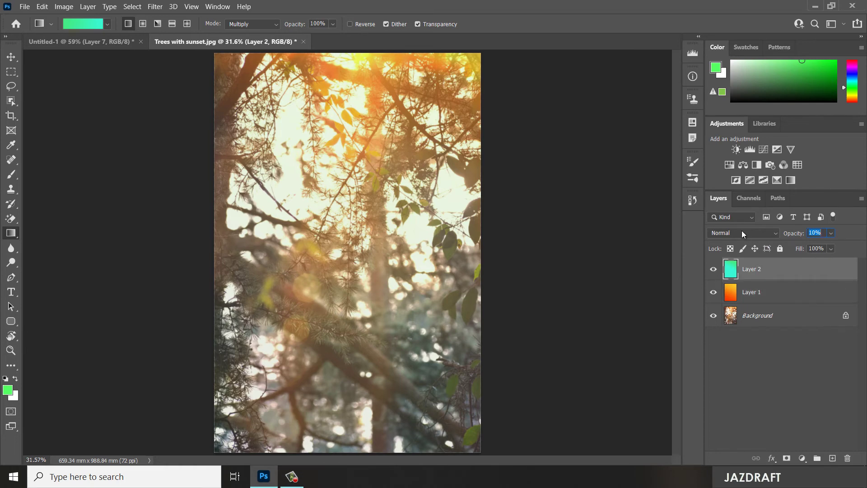
pyautogui.click(741, 232)
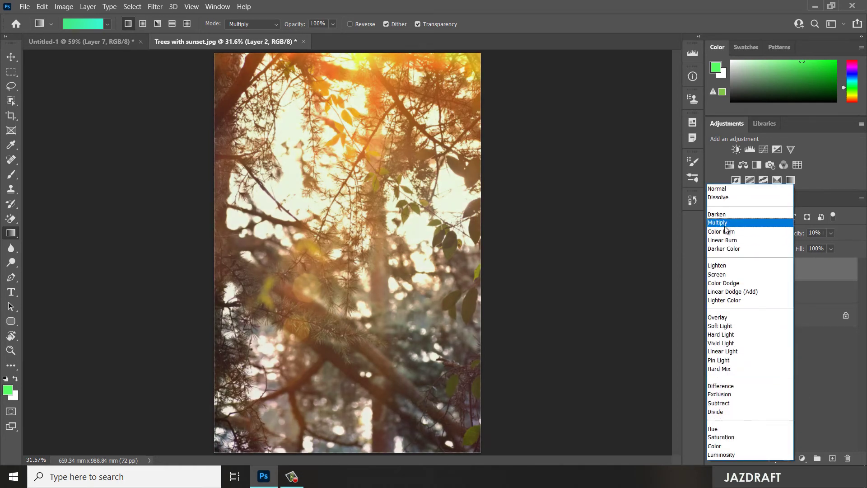
pyautogui.click(818, 262)
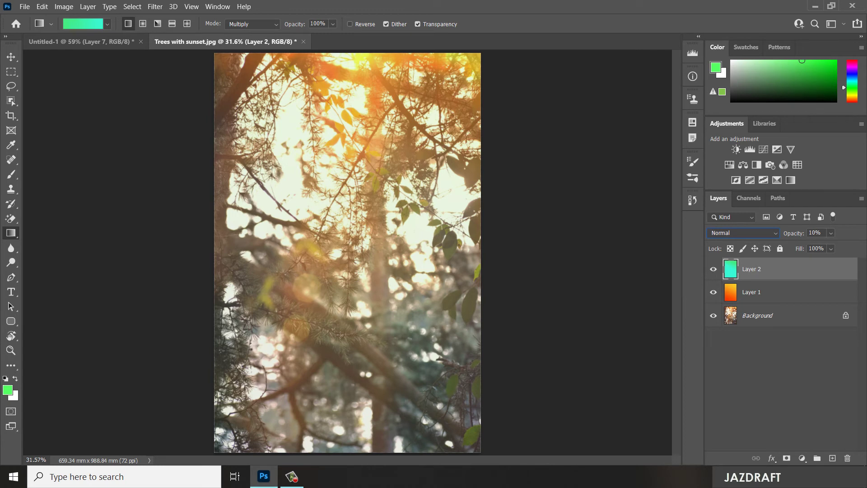
pyautogui.keyDown('shift'); pyautogui.click(798, 295); pyautogui.keyUp('shift')
pyautogui.click(794, 269)
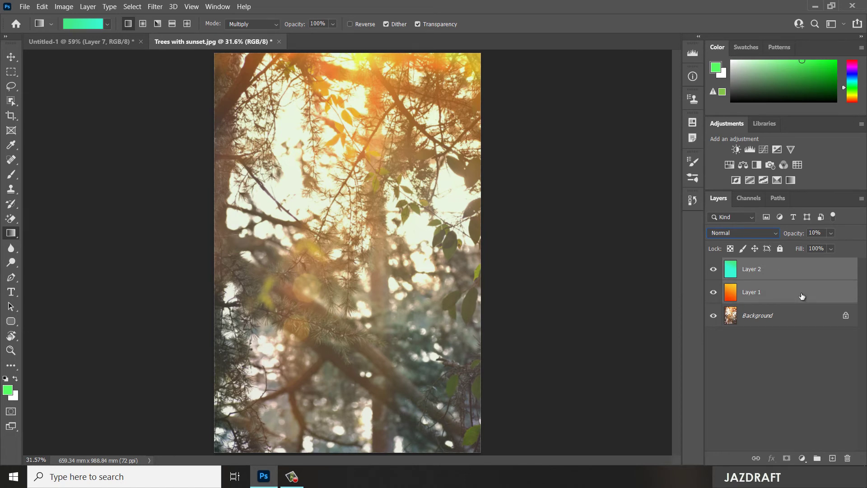
# Group Layer 1 and Layer 2 into Group 1 with Ctrl+G, toggling the group's visibility to compare.
pyautogui.hotkey('ctrl', 'g')
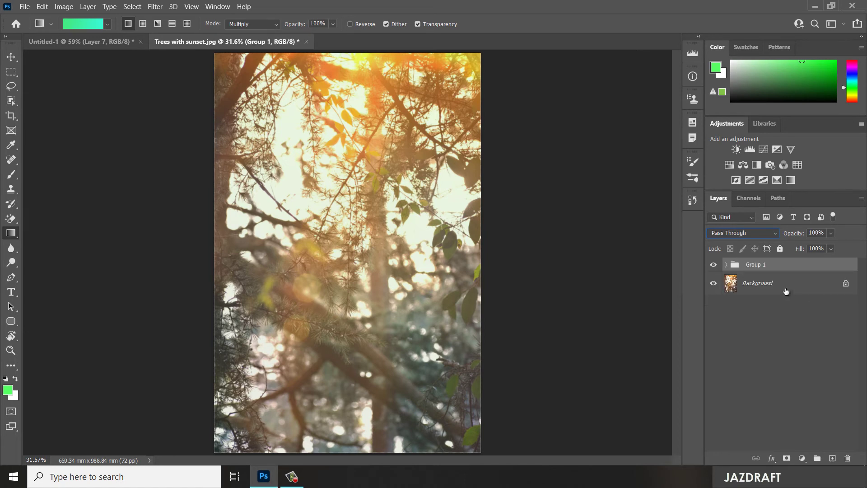
pyautogui.click(714, 263)
pyautogui.click(713, 265)
pyautogui.click(714, 265)
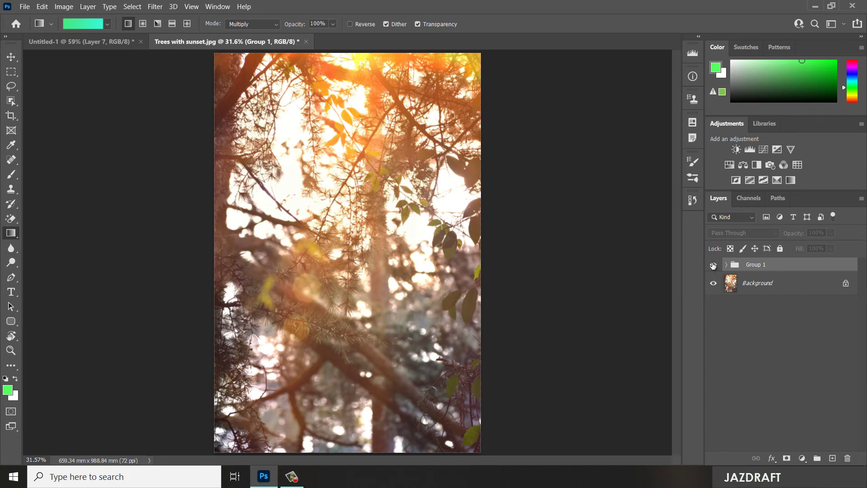
pyautogui.click(714, 265)
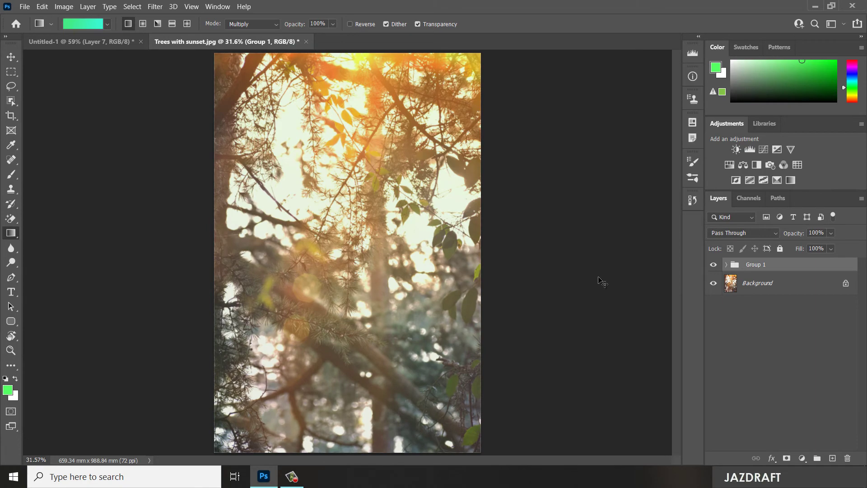
# Zoom in to about 67%, show the Gradients panel and dock it with Color, Swatches and Patterns.
pyautogui.hotkey('ctrl', '+')
pyautogui.hotkey('ctrl', '+')
pyautogui.hotkey('ctrl', '+')
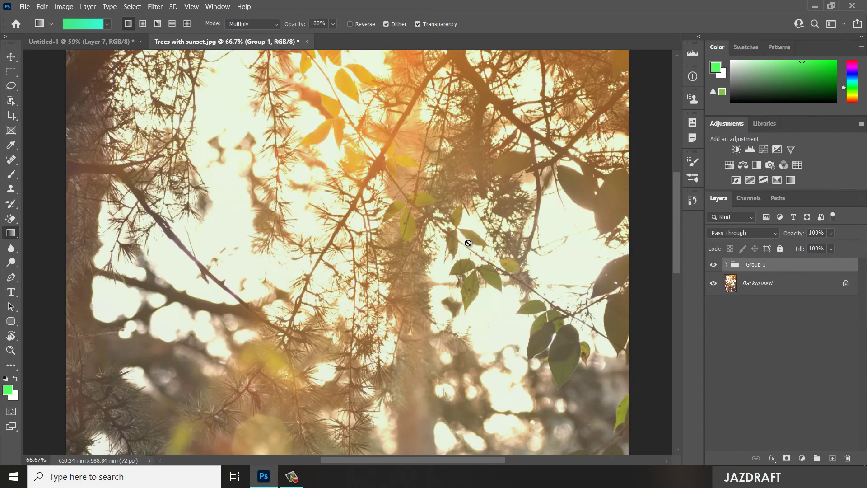
pyautogui.scroll(3, 467, 243)
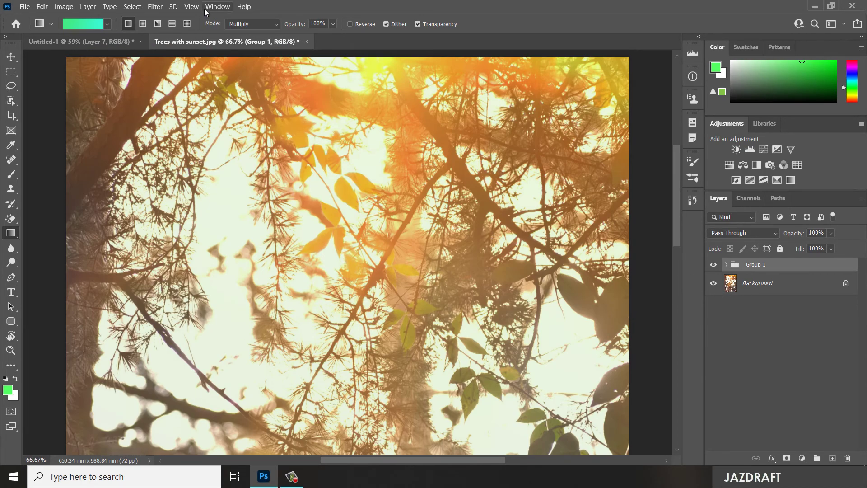
pyautogui.click(221, 8)
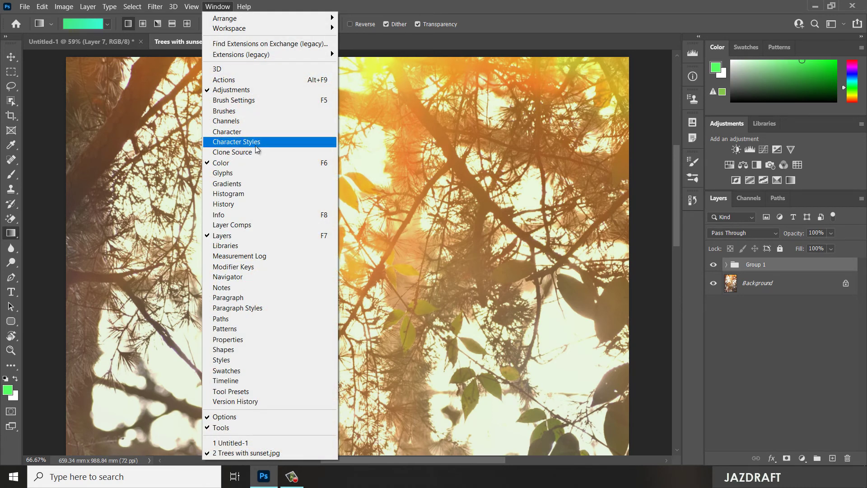
pyautogui.click(237, 187)
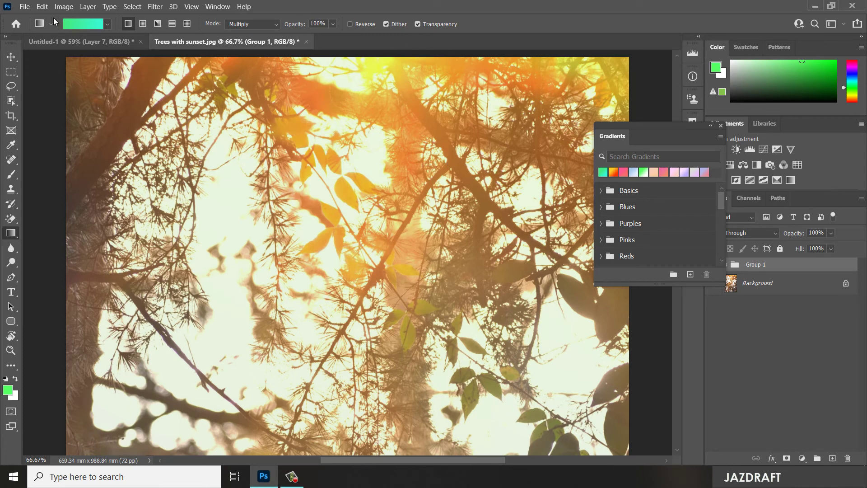
pyautogui.click(52, 24)
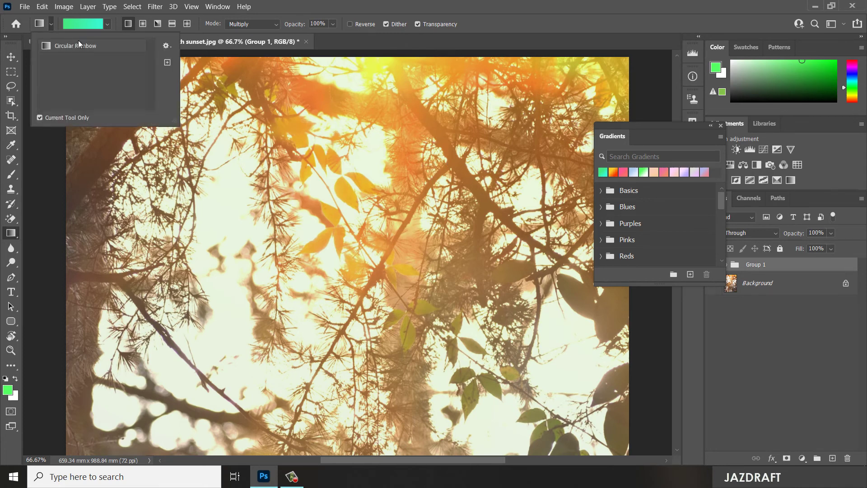
pyautogui.click(106, 25)
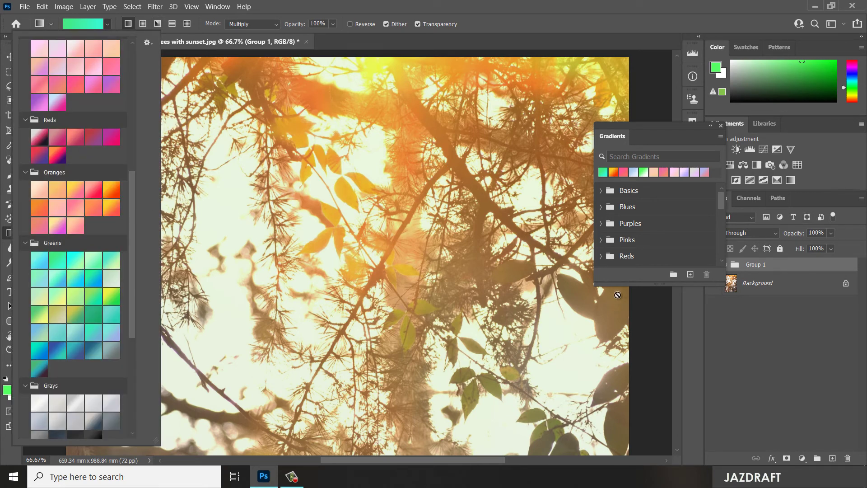
pyautogui.moveTo(659, 132); pyautogui.dragTo(822, 45)
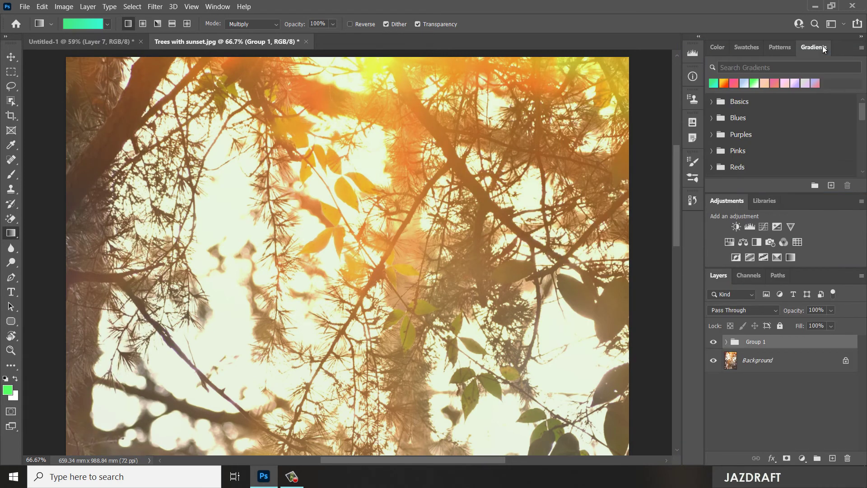
# Expand the Basics and Blues gradient folders and move the Gradients panel into its own column.
pyautogui.click(711, 102)
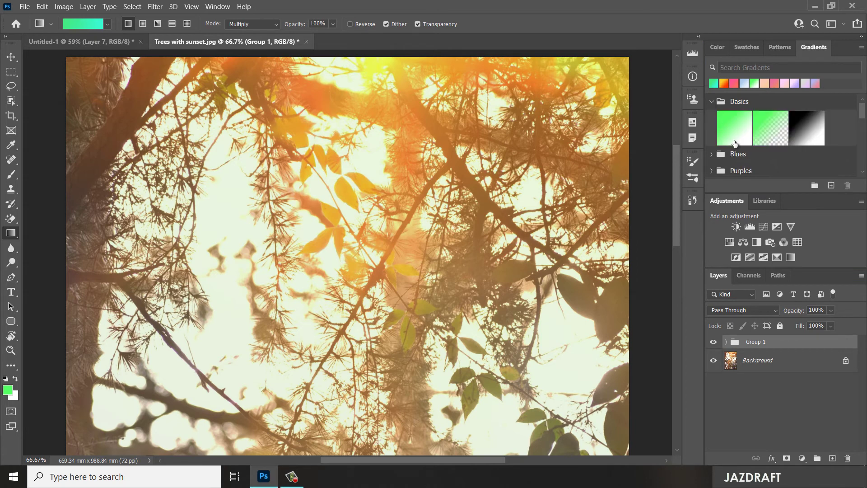
pyautogui.click(712, 154)
pyautogui.moveTo(813, 47); pyautogui.dragTo(669, 51)
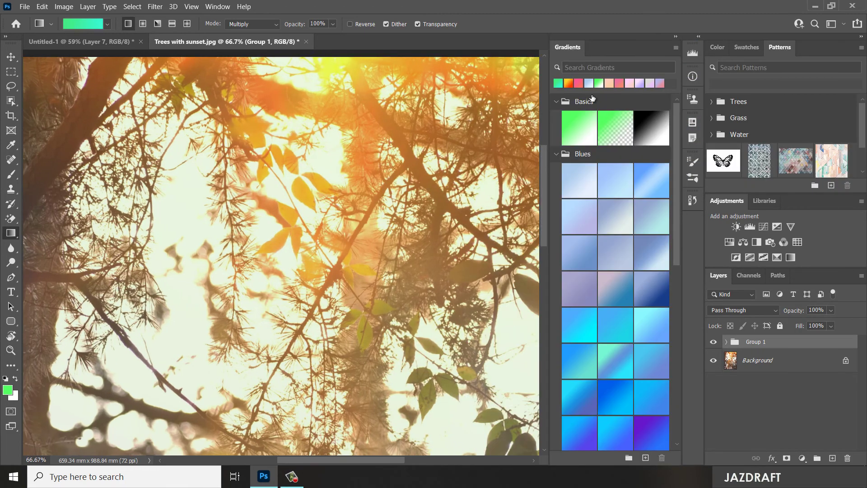
# Zoom the photo out to 50% and expand the Pastels folder in the Gradients panel.
pyautogui.scroll(-5, 650, 258)
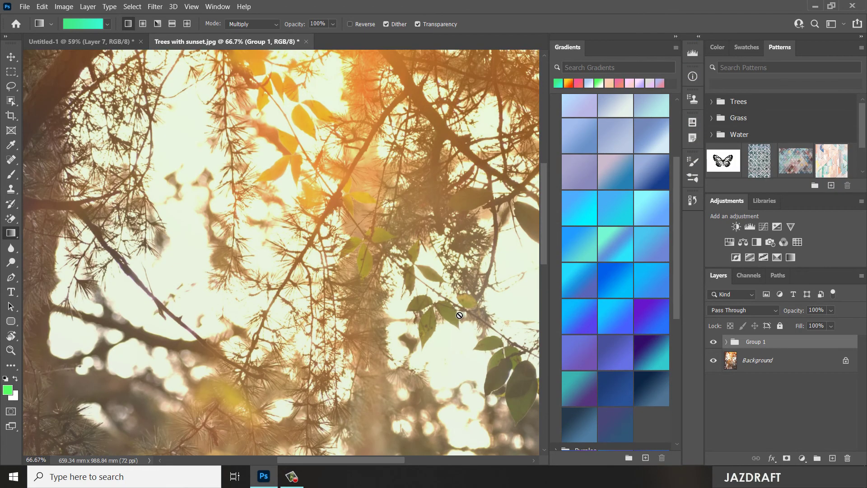
pyautogui.hotkey('ctrl', '-')
pyautogui.scroll(-2, 357, 266)
pyautogui.scroll(1, 356, 267)
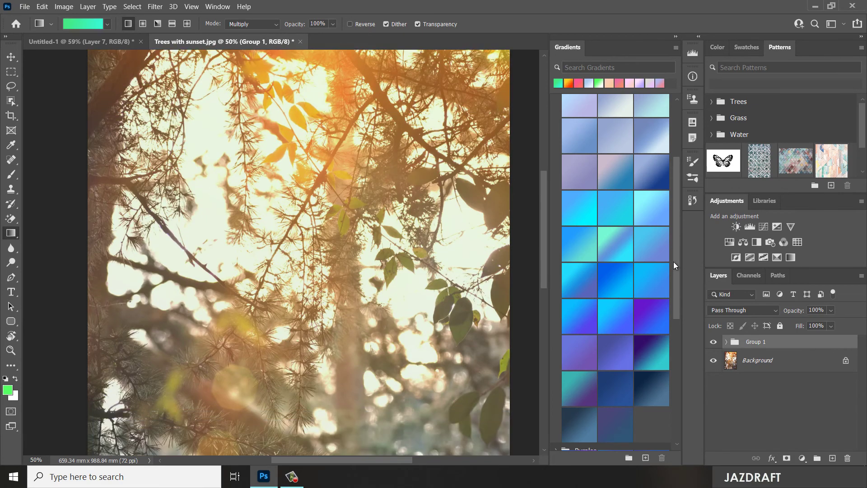
pyautogui.moveTo(673, 262); pyautogui.dragTo(676, 397)
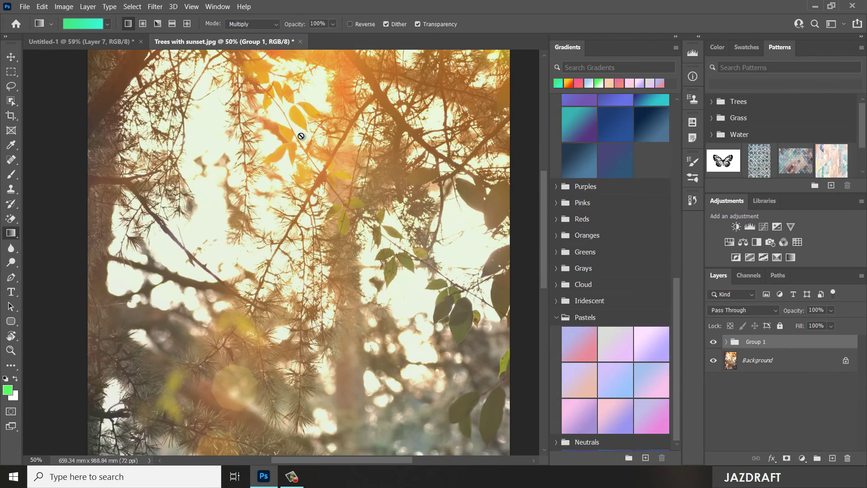
pyautogui.scroll(3, 302, 135)
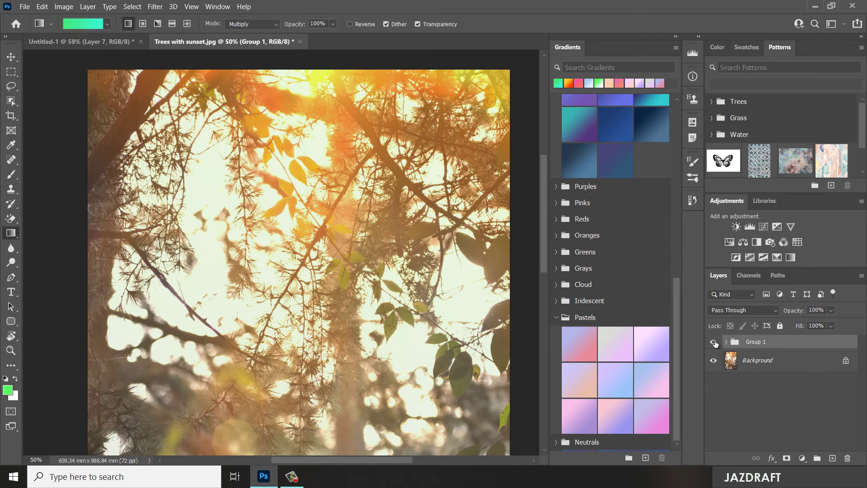
# Compare Group 1 on and off, then try and undo a Pastels gradient fill layer.
pyautogui.click(713, 342)
pyautogui.click(713, 342)
pyautogui.click(589, 345)
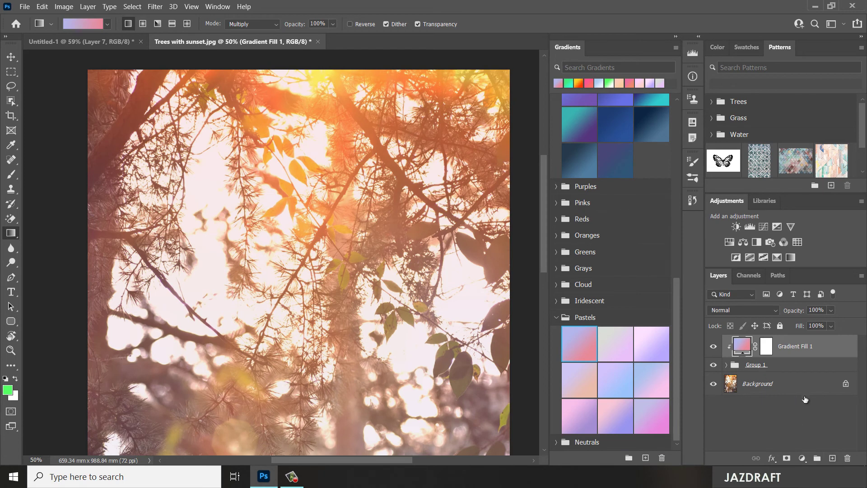
pyautogui.hotkey('ctrl', 'z')
# Add Layer 3 above Group 1 and fill it with a diagonal pastel pink-to-purple gradient.
pyautogui.click(833, 458)
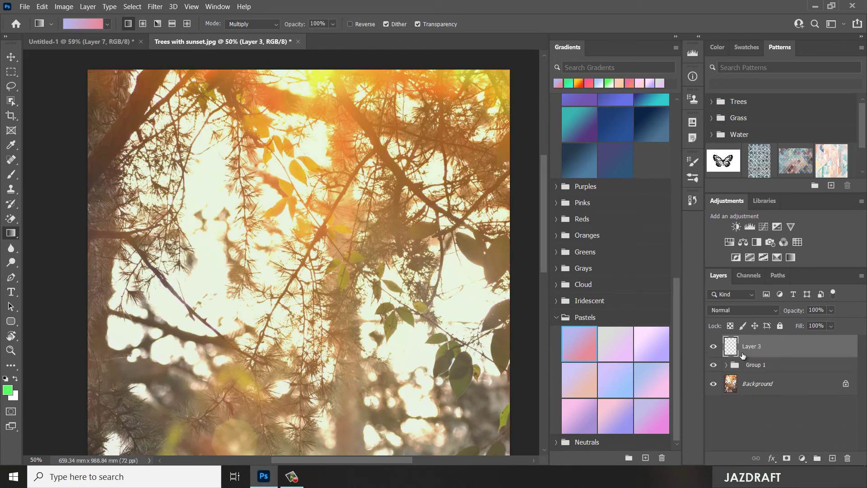
pyautogui.click(726, 364)
pyautogui.moveTo(394, 100); pyautogui.dragTo(289, 316)
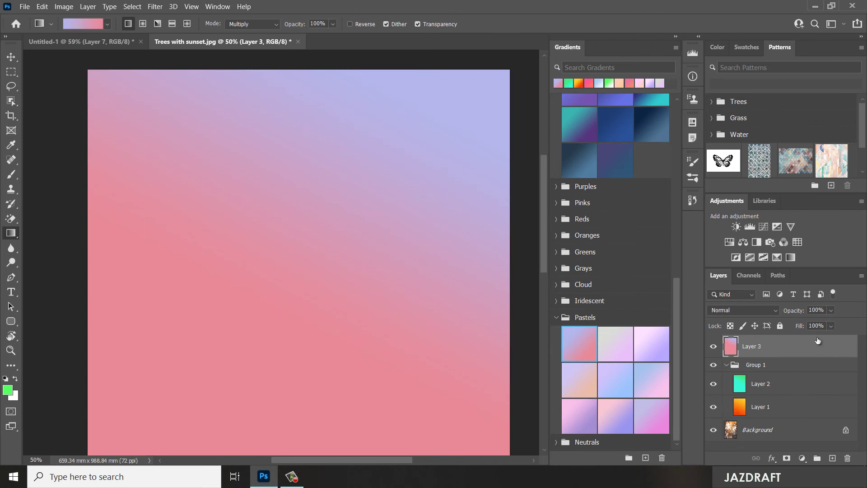
# Set Layer 3 to 10% opacity and move it into Group 1 above Layer 2.
pyautogui.write('10')
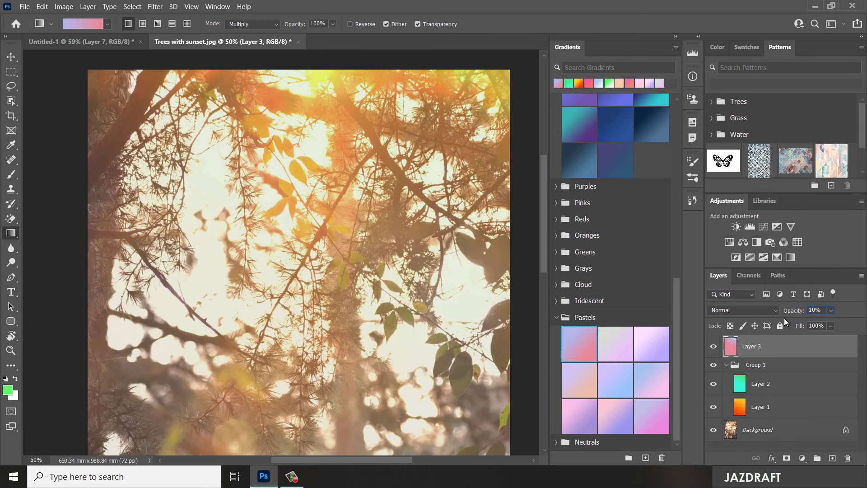
pyautogui.hotkey('ctrl', '-')
pyautogui.hotkey('ctrl', '-')
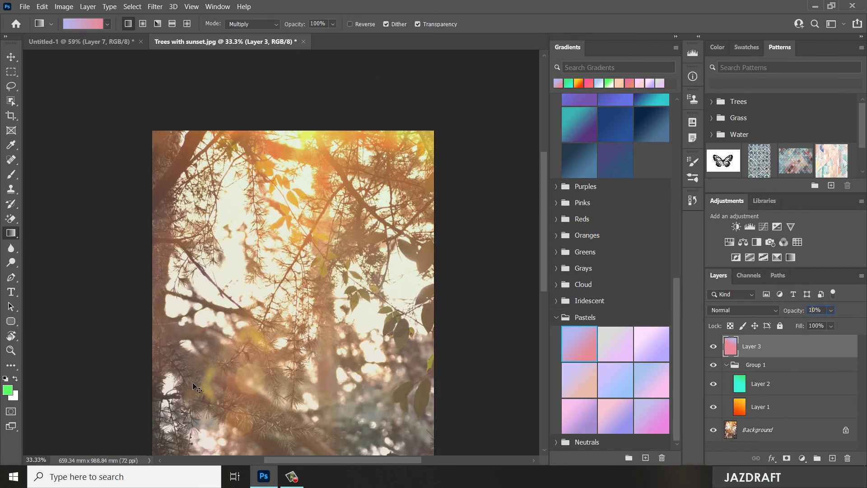
pyautogui.click(726, 364)
pyautogui.click(726, 364)
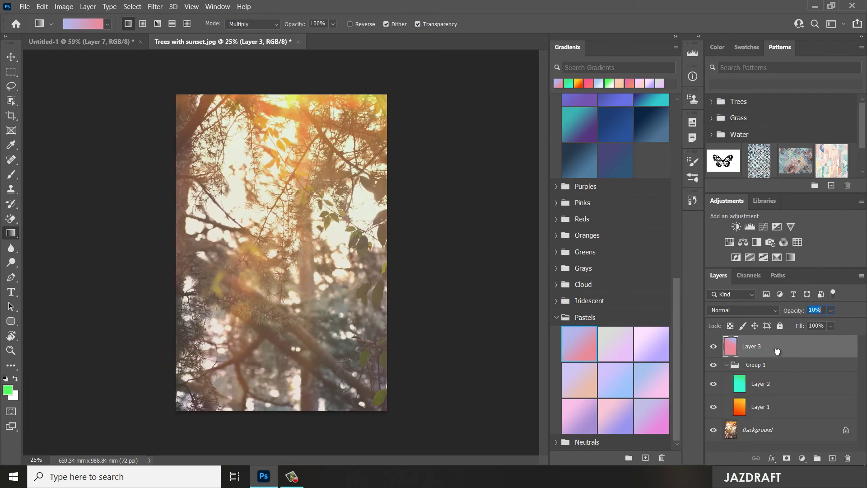
pyautogui.moveTo(785, 375); pyautogui.dragTo(781, 378)
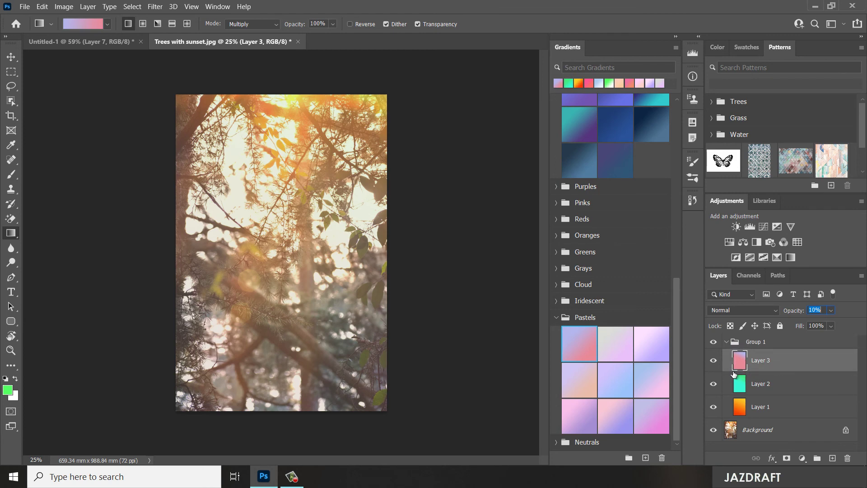
pyautogui.click(714, 342)
# Hide the green Layer 2 at 50% zoom and toggle Group 1 to compare the pastel tint.
pyautogui.hotkey('ctrl', '+')
pyautogui.hotkey('ctrl', '+')
pyautogui.hotkey('ctrl', '+')
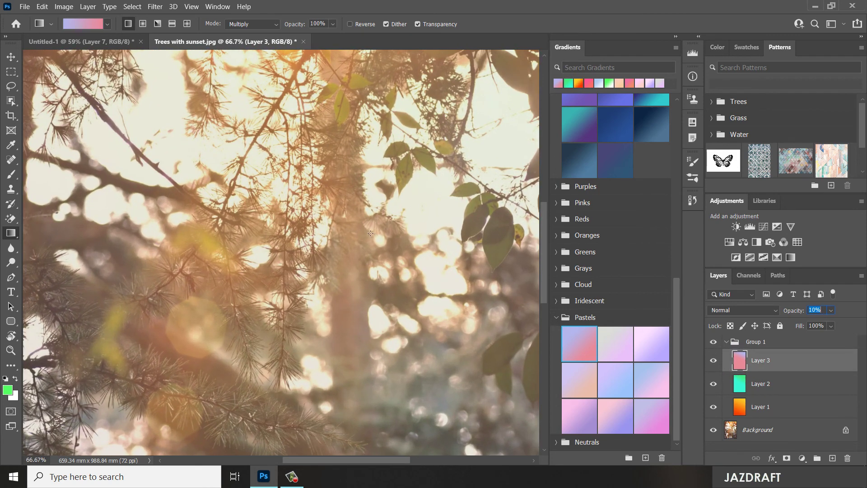
pyautogui.hotkey('ctrl', '-')
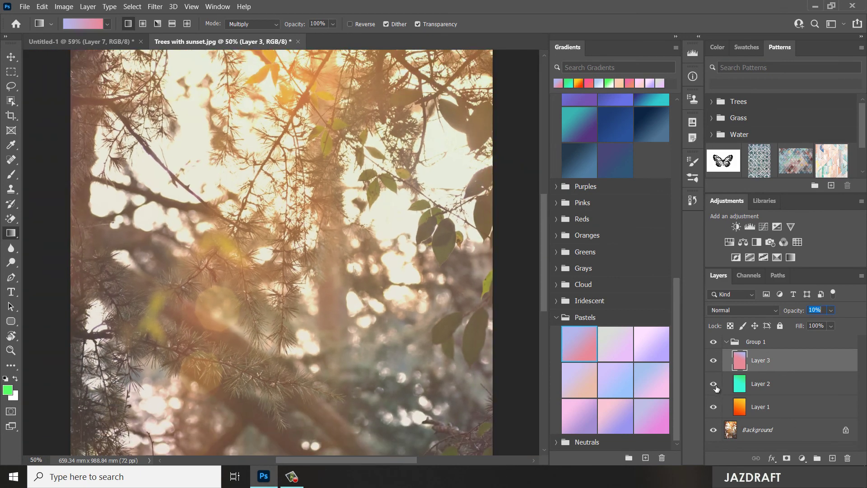
pyautogui.click(713, 384)
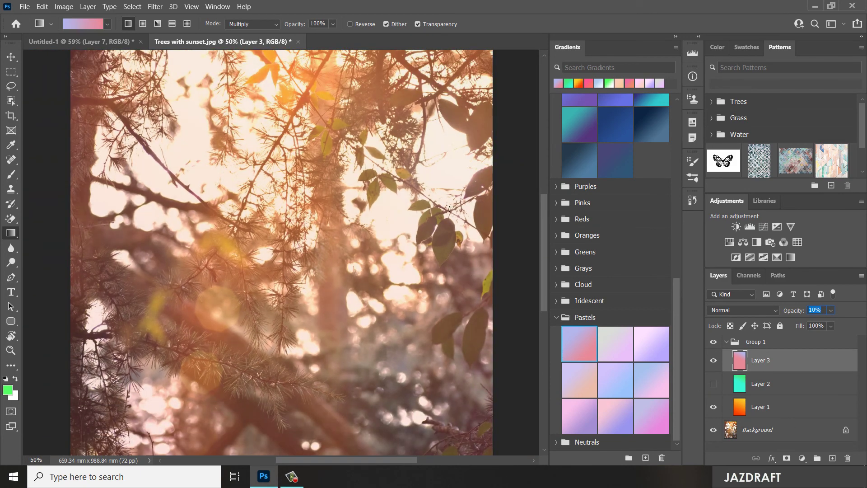
pyautogui.moveTo(545, 196); pyautogui.dragTo(548, 158)
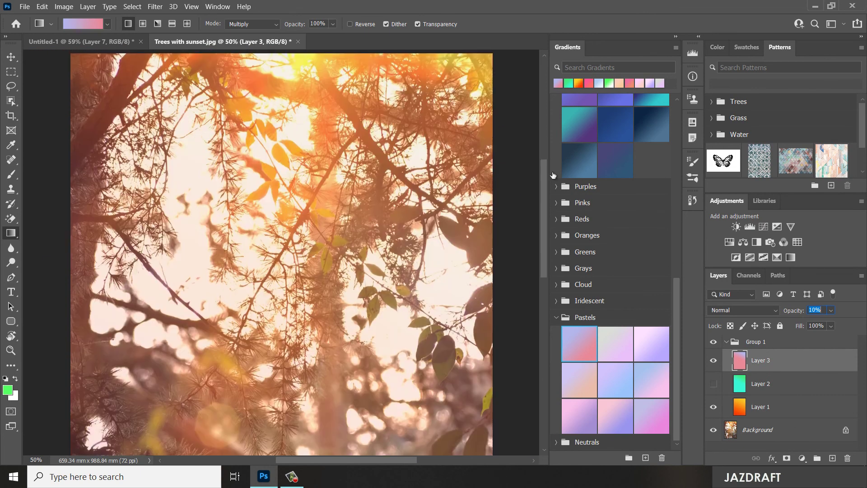
pyautogui.click(713, 343)
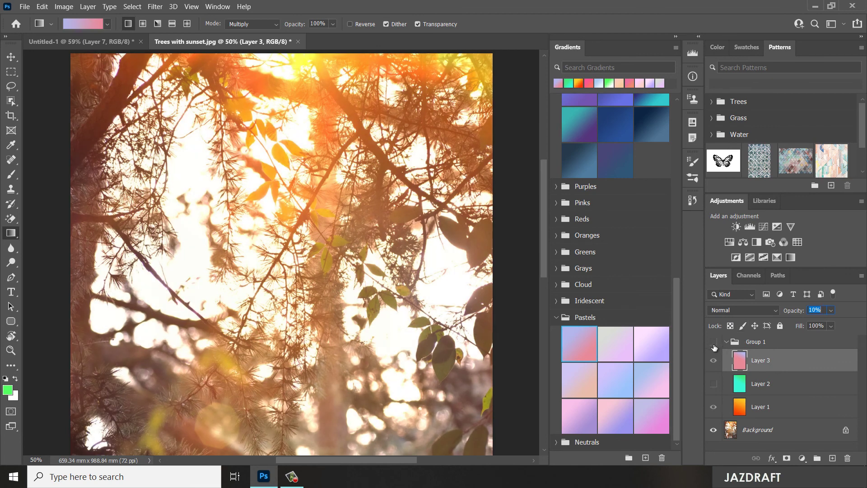
pyautogui.click(714, 343)
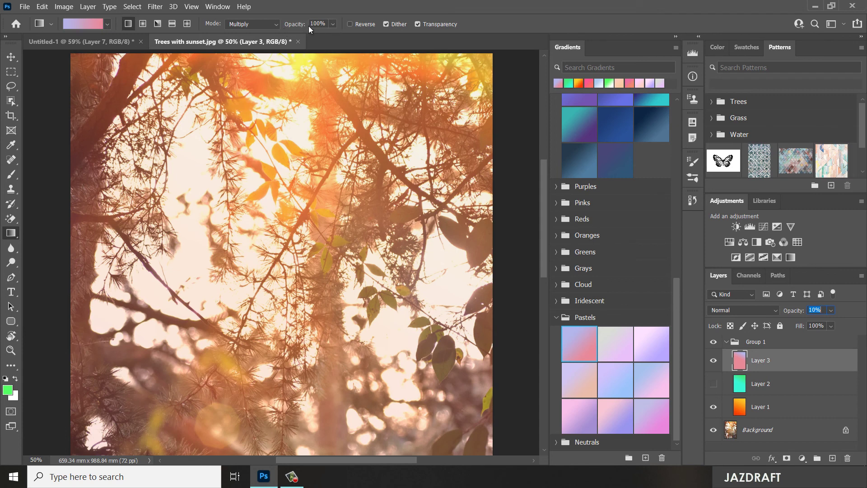
# Redraw Layer 3's tint with Reverse on, then fill Untitled-1's Layer 7 with a lavender-to-pink gradient.
pyautogui.click(350, 24)
pyautogui.click(349, 24)
pyautogui.click(349, 24)
pyautogui.moveTo(311, 172); pyautogui.dragTo(186, 311)
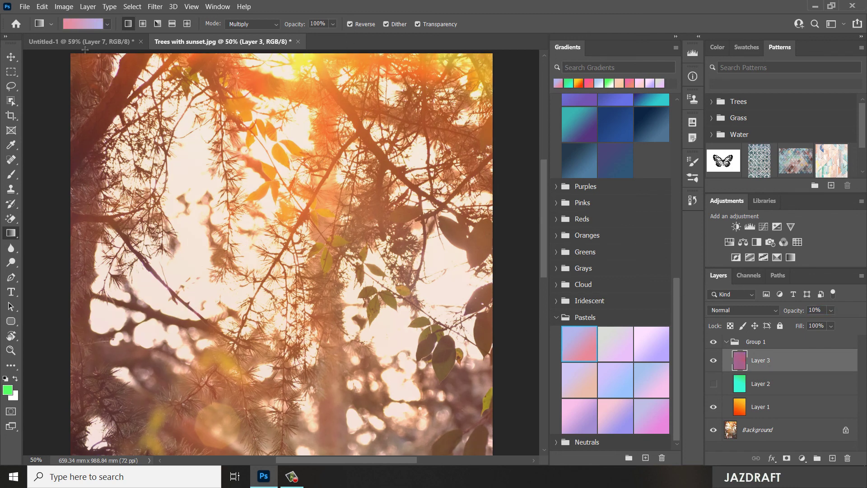
pyautogui.click(116, 42)
pyautogui.moveTo(381, 142); pyautogui.dragTo(148, 318)
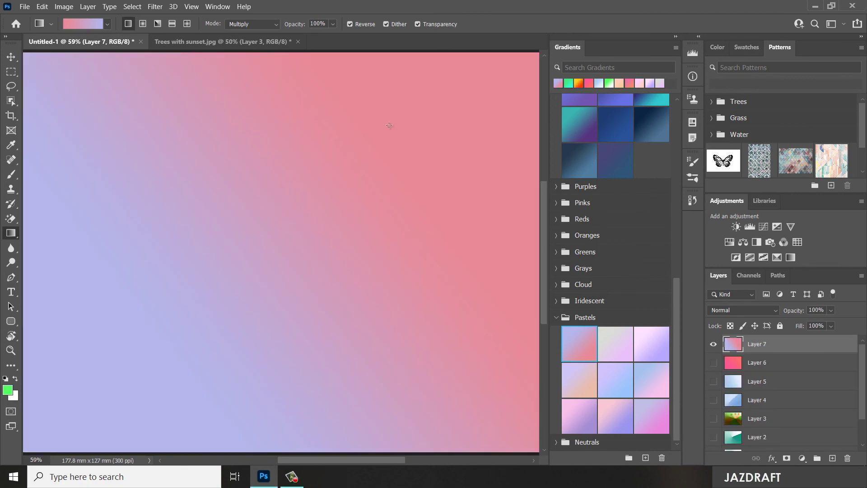
# Try Layer 7 with the non-reversed gradient, then undo it and fit the canvas in view.
pyautogui.click(350, 24)
pyautogui.moveTo(432, 94); pyautogui.dragTo(157, 334)
pyautogui.hotkey('ctrl', 'z')
pyautogui.hotkey('ctrl', 'z')
pyautogui.moveTo(446, 121); pyautogui.dragTo(144, 348)
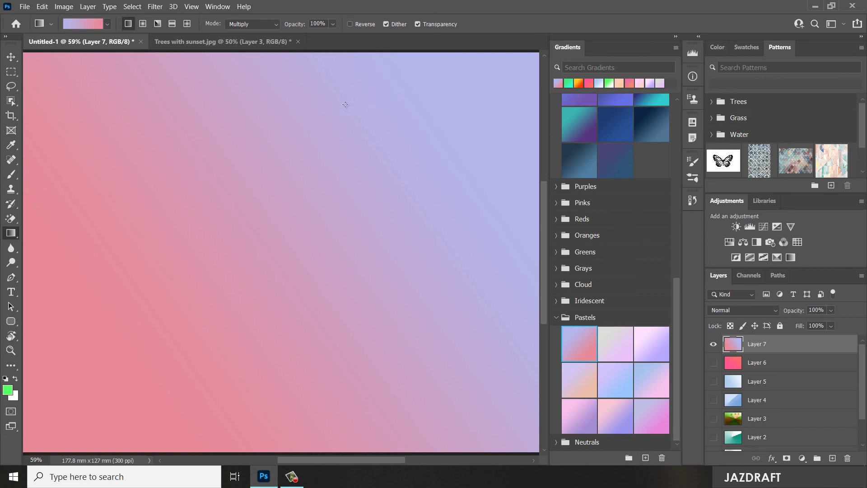
pyautogui.hotkey('ctrl', '-')
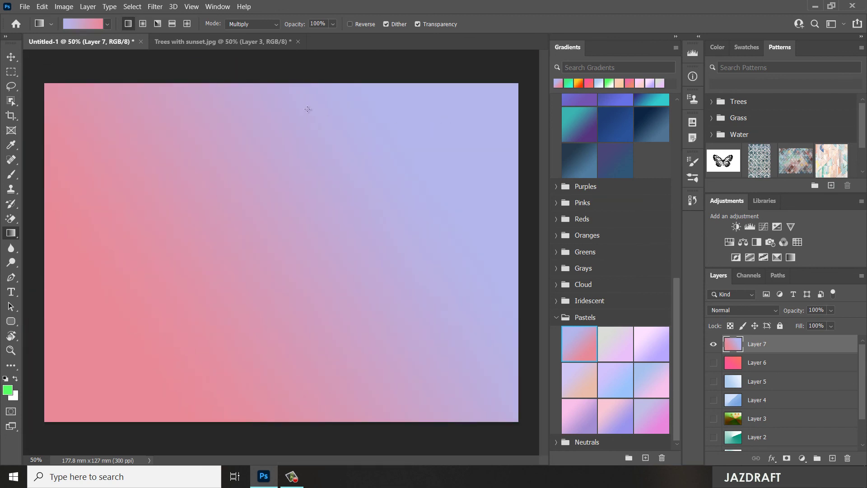
pyautogui.hotkey('ctrl', 'z')
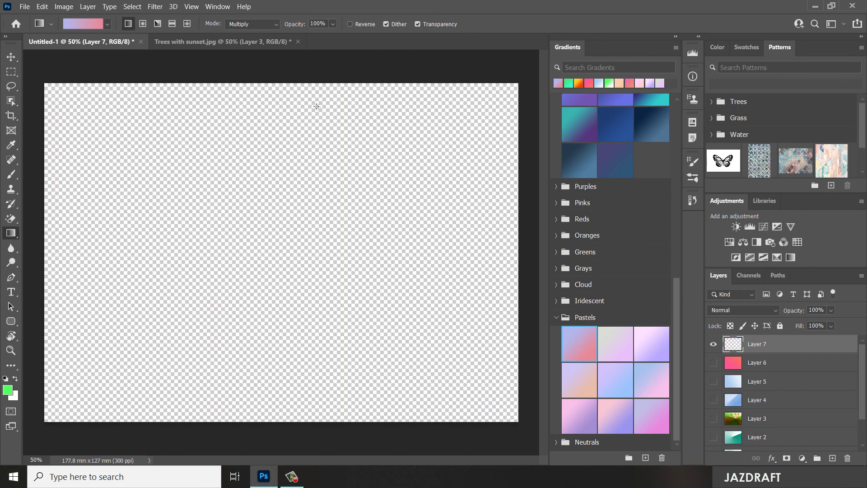
# Refill Layer 7 with the reversed lavender-to-pink gradient and return to Trees with sunset.jpg.
pyautogui.click(350, 24)
pyautogui.moveTo(447, 118); pyautogui.dragTo(99, 379)
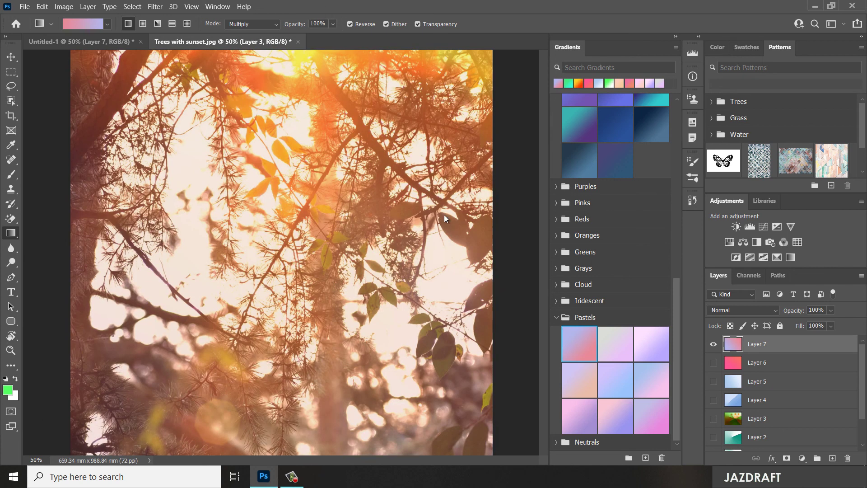
pyautogui.click(249, 44)
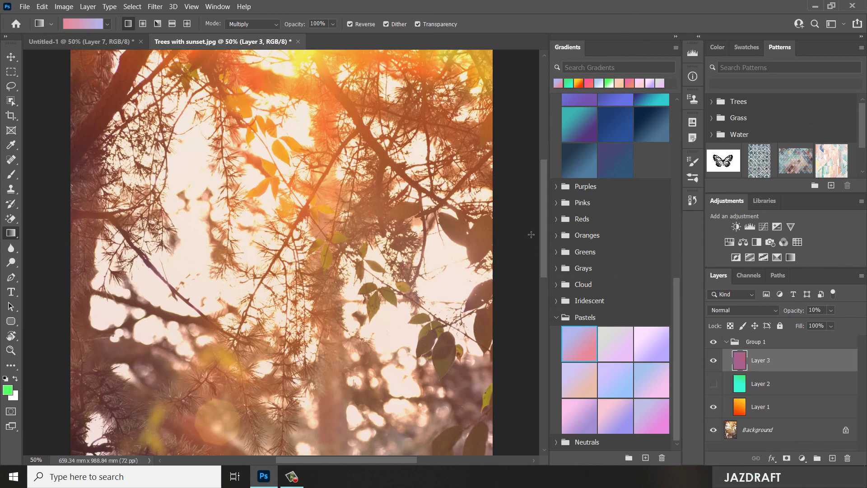